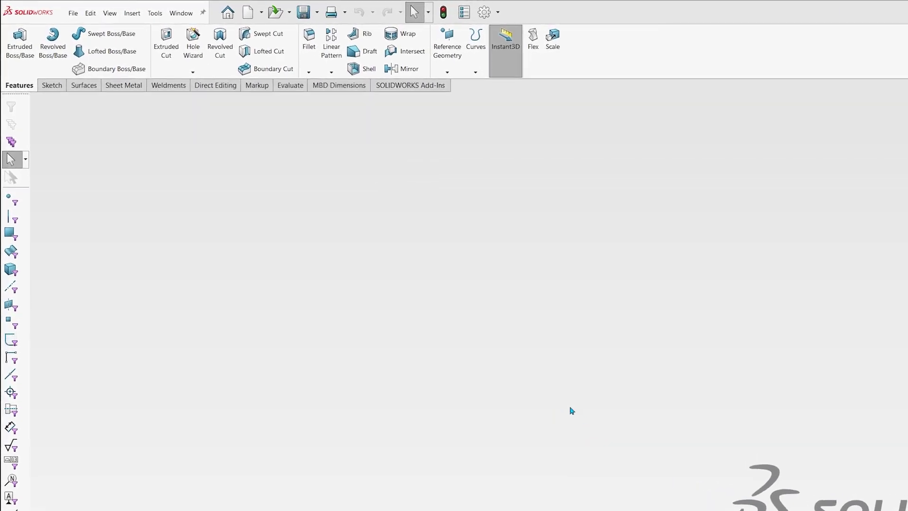
Create a new document from the Part template, opening blank Part2
{"action": "left_click", "coordinate": [247, 14]}
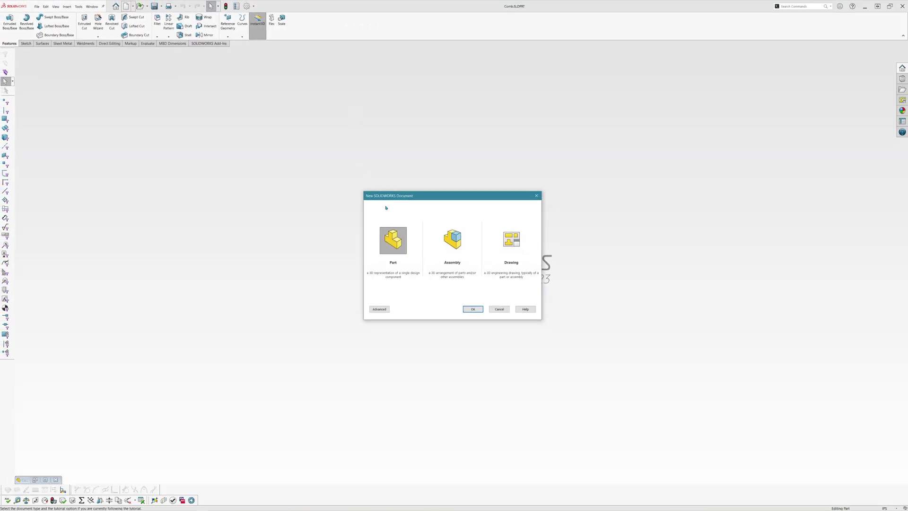
{"action": "double_click", "coordinate": [402, 240]}
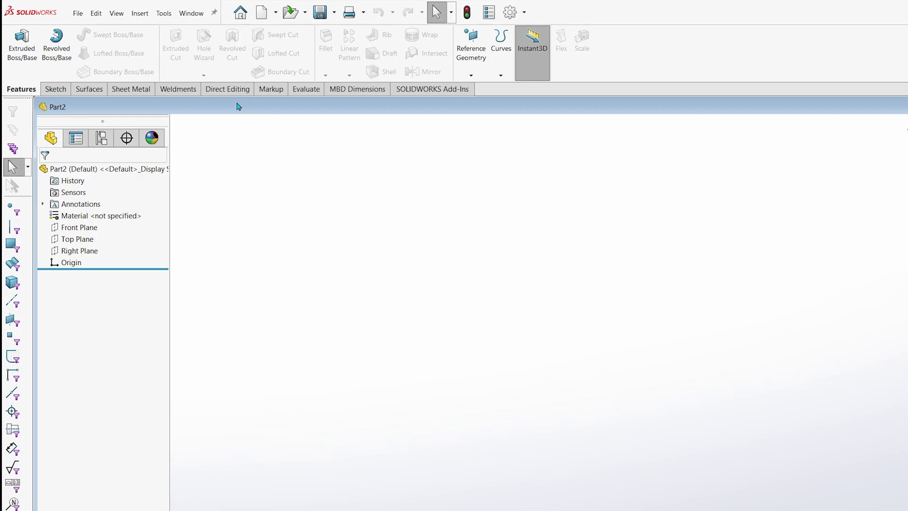
{"action": "left_click", "coordinate": [165, 15]}
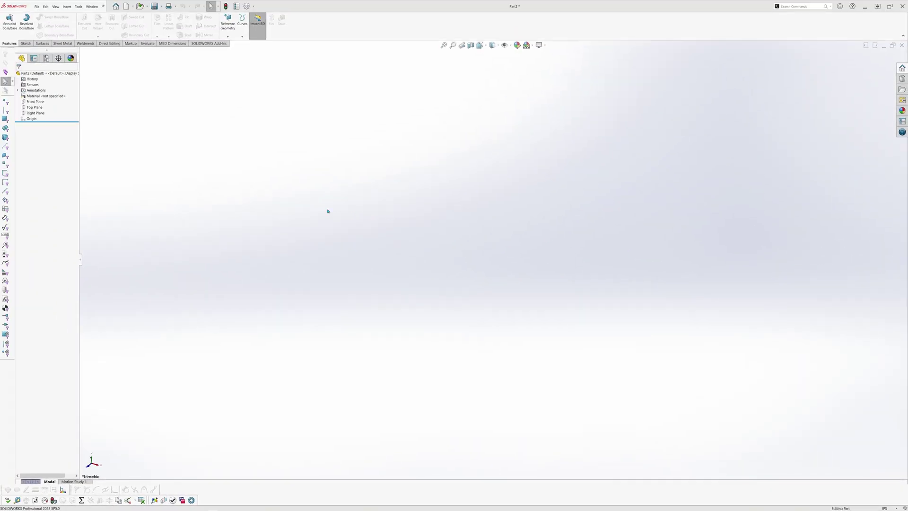
{"action": "left_click", "coordinate": [26, 43]}
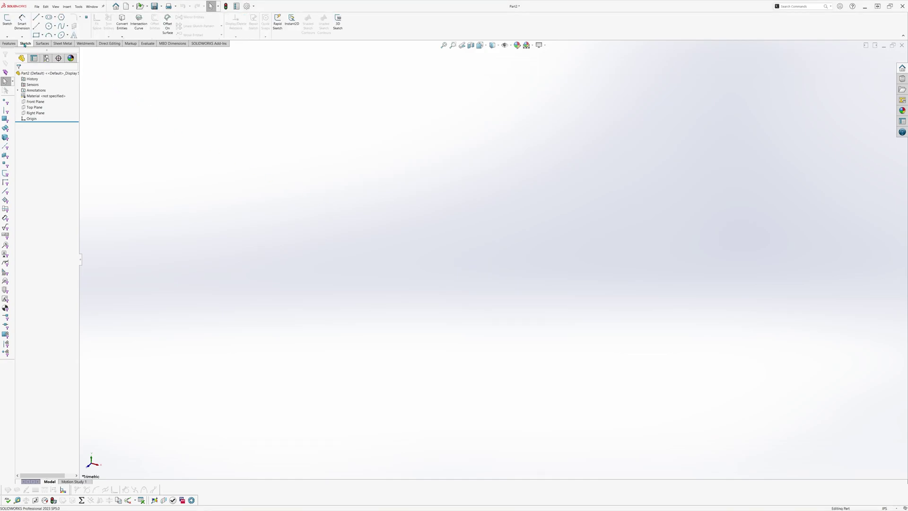
Start an empty sketch, Sketch2, on Part2's Front Plane
{"action": "left_click", "coordinate": [7, 22]}
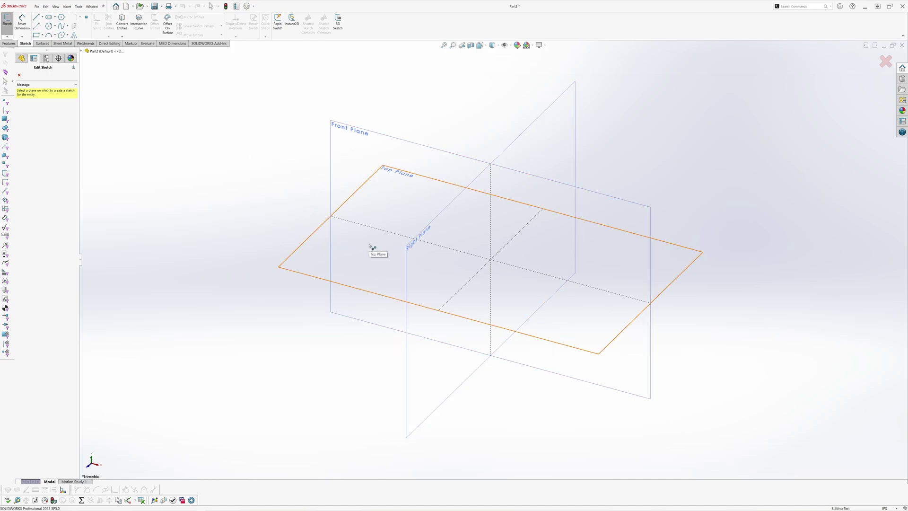
{"action": "left_click", "coordinate": [349, 157]}
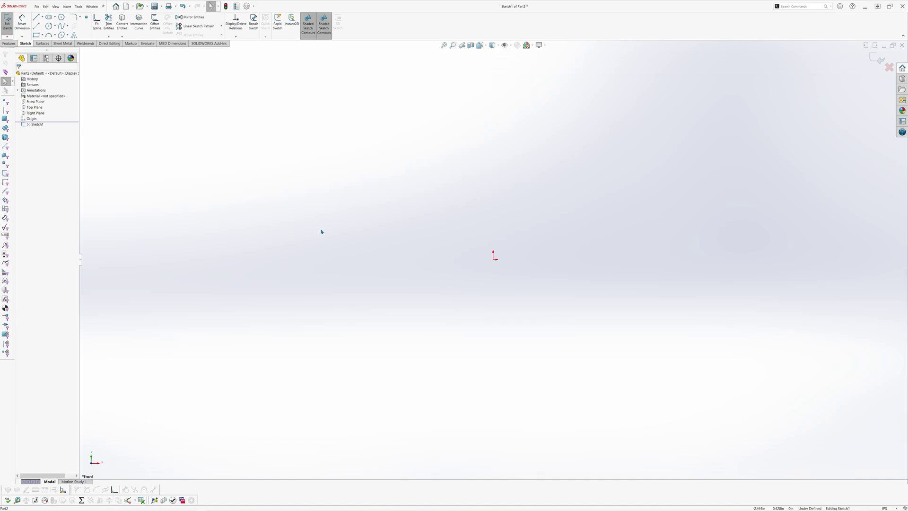
{"action": "left_click", "coordinate": [44, 102]}
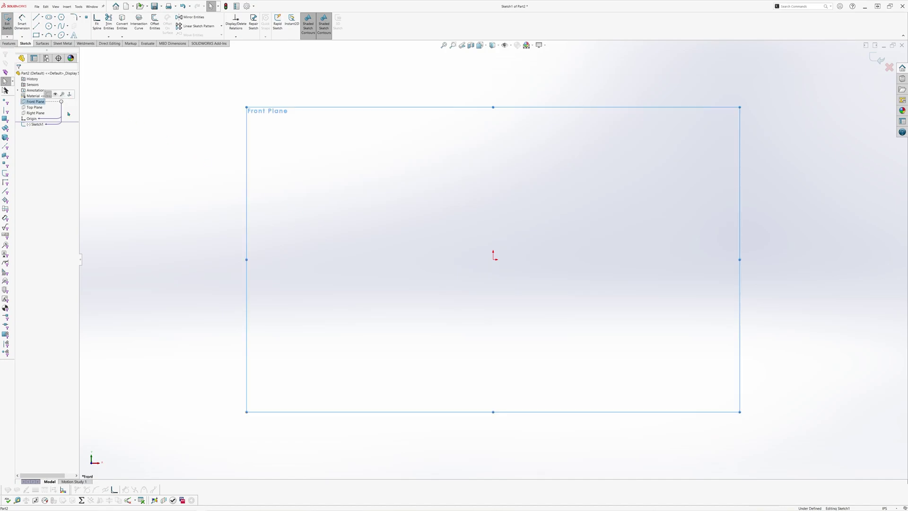
{"action": "left_click", "coordinate": [177, 158]}
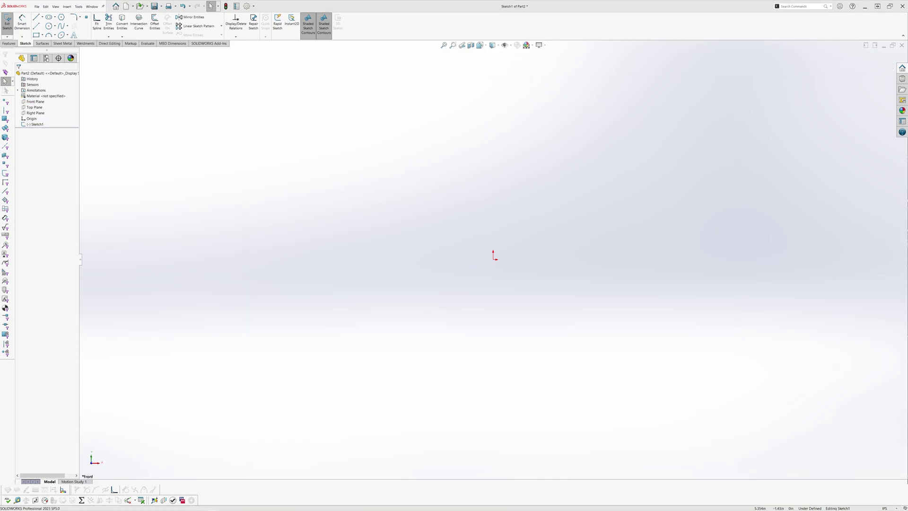
{"action": "left_click", "coordinate": [7, 22]}
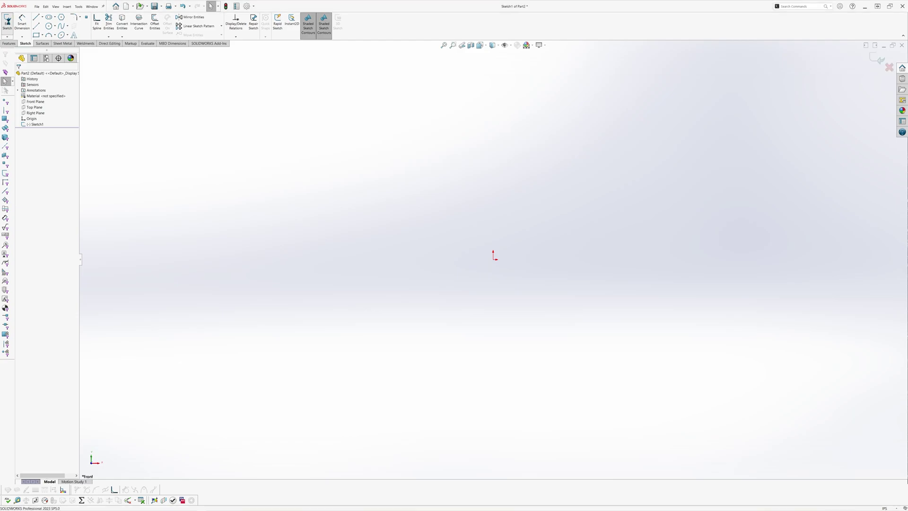
{"action": "left_click", "coordinate": [35, 102]}
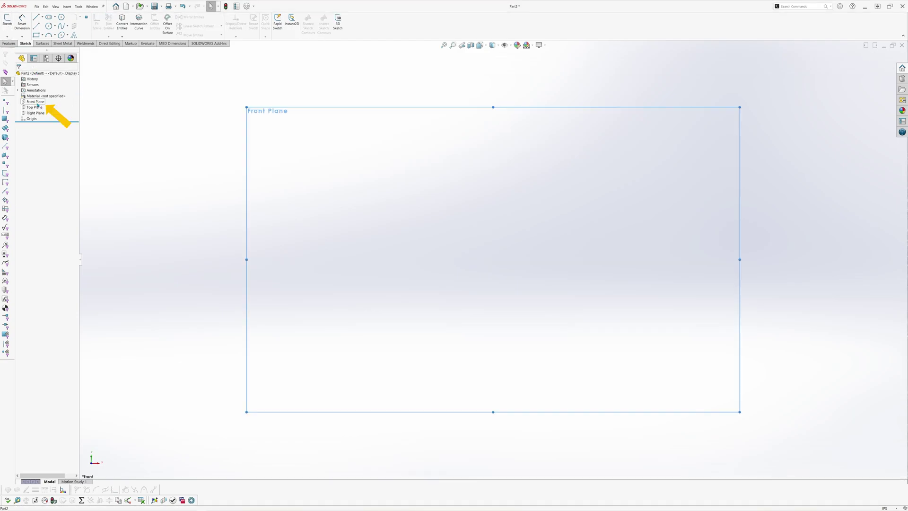
{"action": "left_click", "coordinate": [6, 22]}
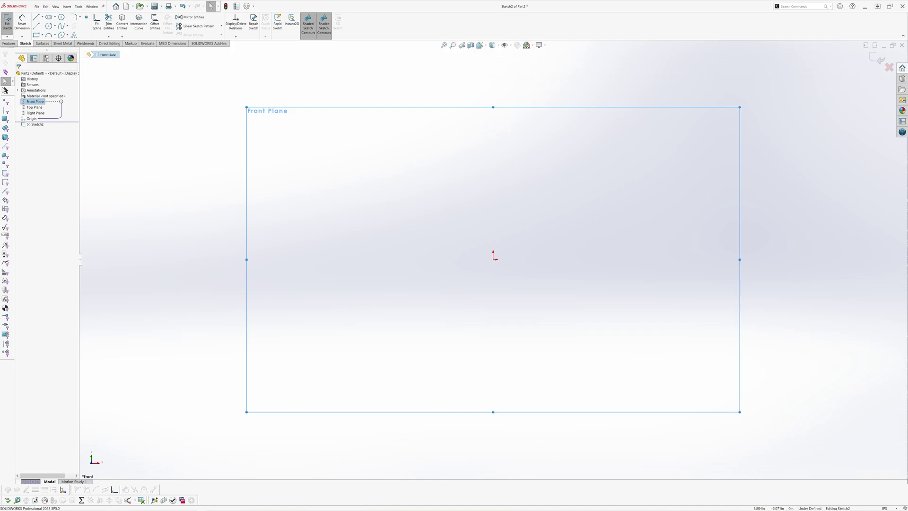
{"action": "key", "text": "Escape"}
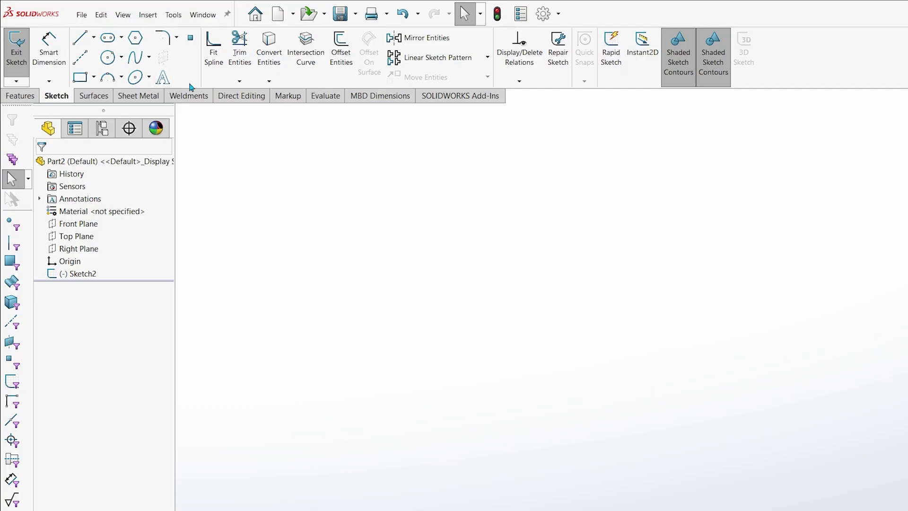
Choose the Corner Rectangle type from the Sketch tab's rectangle flyout
{"action": "left_click", "coordinate": [95, 39]}
{"action": "left_click", "coordinate": [95, 79]}
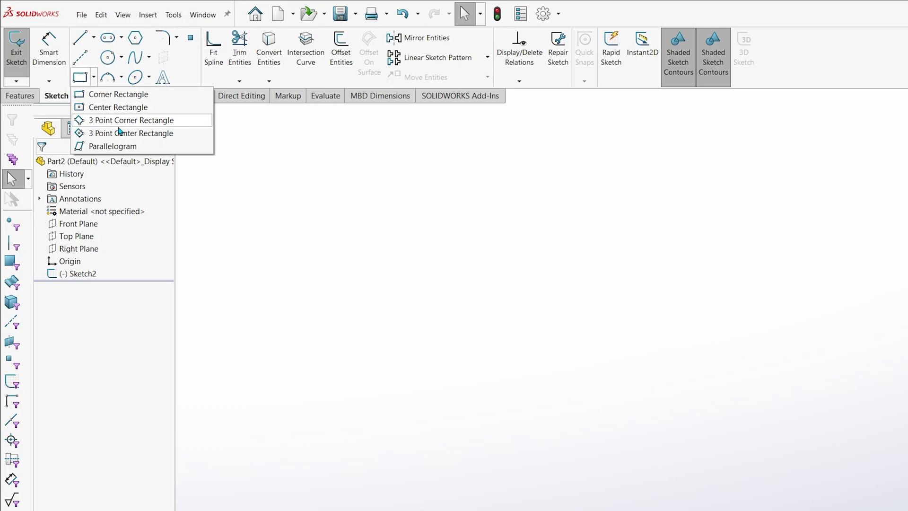
{"action": "left_click", "coordinate": [180, 96]}
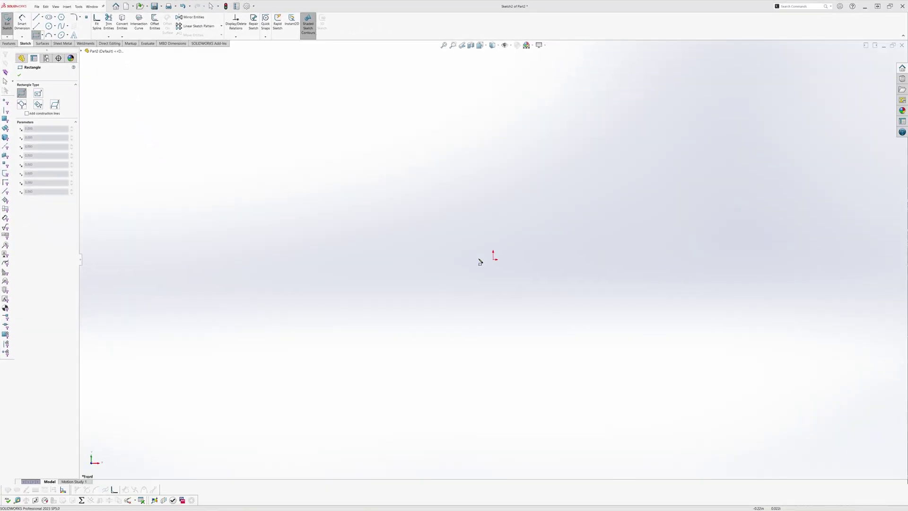
Draw a long thin corner rectangle from the origin and stretch its bottom-right corner rightward
{"action": "left_click_drag", "start_coordinate": [495, 260], "coordinate": [709, 291]}
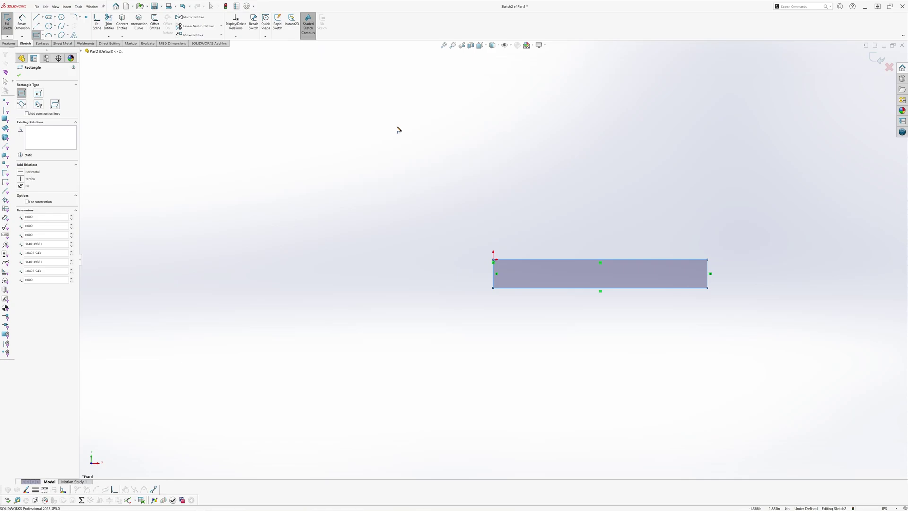
{"action": "key", "text": "Escape"}
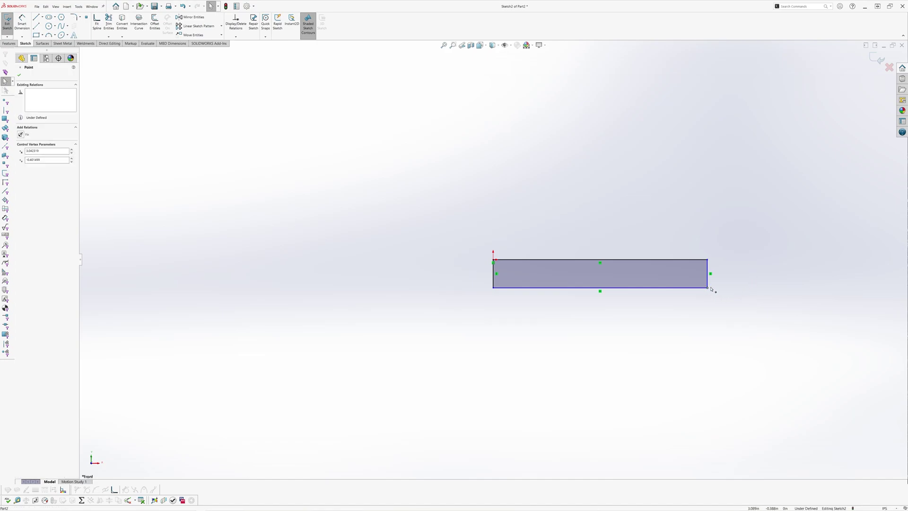
{"action": "left_click_drag", "start_coordinate": [711, 289], "coordinate": [722, 286]}
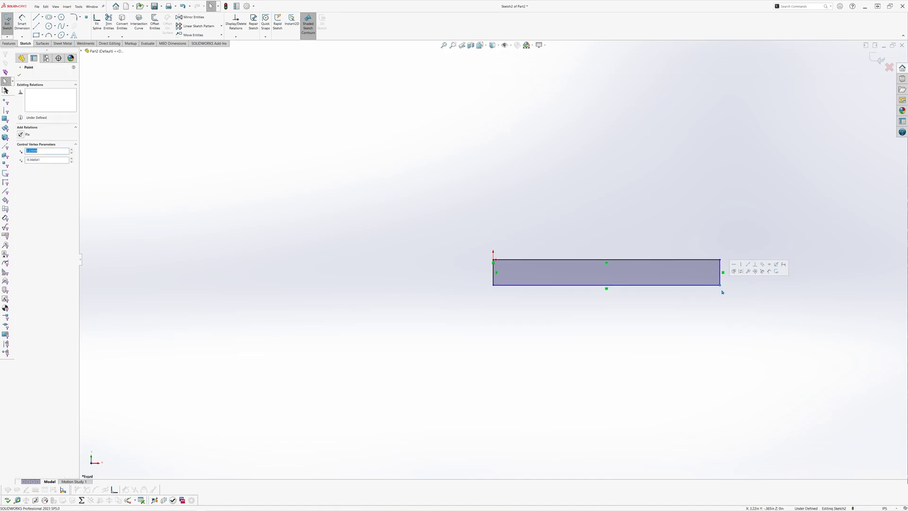
{"action": "left_click", "coordinate": [723, 295]}
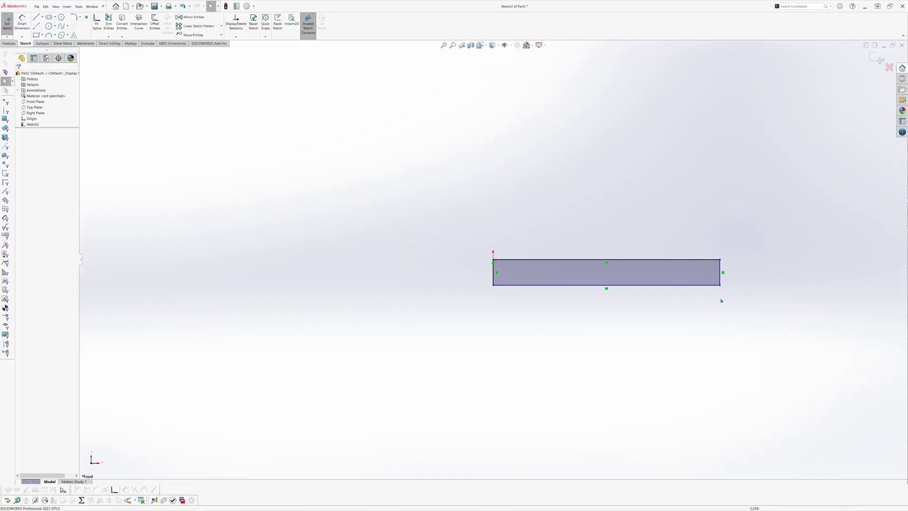
{"action": "mouse_move", "coordinate": [720, 286]}
{"action": "left_mouse_down"}
{"action": "mouse_move", "coordinate": [728, 286]}
{"action": "mouse_move", "coordinate": [712, 279]}
{"action": "mouse_move", "coordinate": [722, 279]}
{"action": "left_mouse_up"}
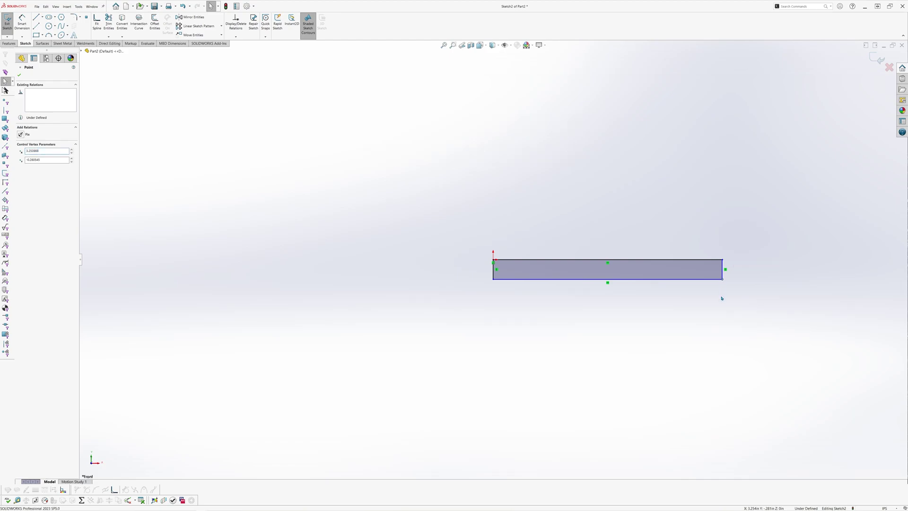
{"action": "left_click", "coordinate": [722, 298]}
{"action": "left_click", "coordinate": [723, 277]}
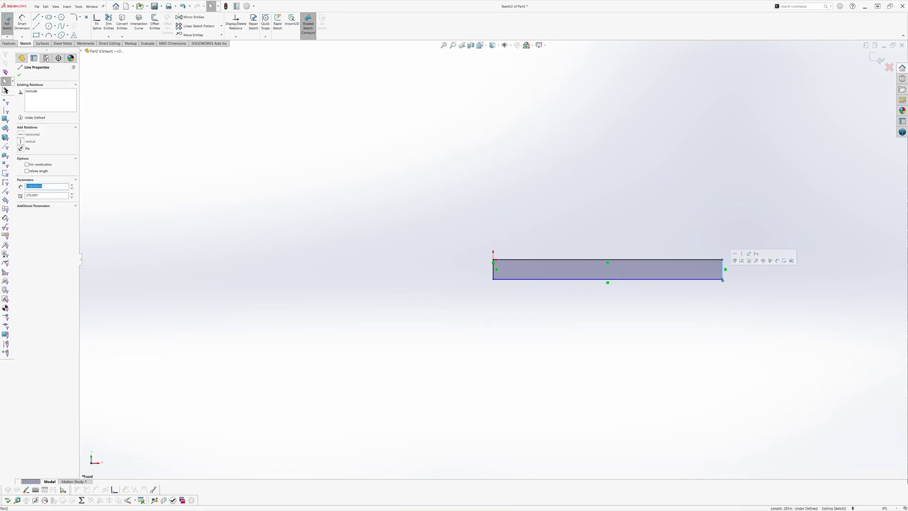
{"action": "mouse_move", "coordinate": [722, 277]}
{"action": "left_mouse_down"}
{"action": "mouse_move", "coordinate": [742, 286]}
{"action": "mouse_move", "coordinate": [739, 299]}
{"action": "mouse_move", "coordinate": [708, 297]}
{"action": "mouse_move", "coordinate": [703, 284]}
{"action": "mouse_move", "coordinate": [716, 288]}
{"action": "left_mouse_up"}
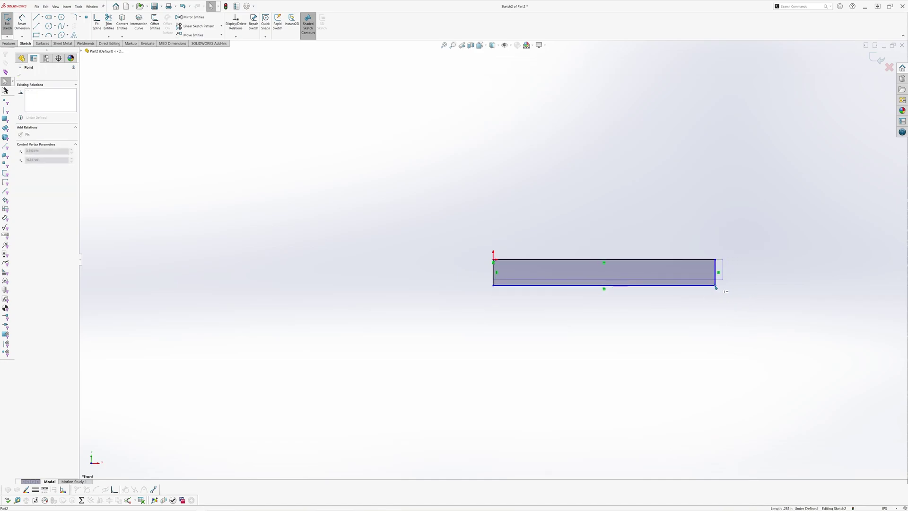
{"action": "left_click", "coordinate": [714, 301]}
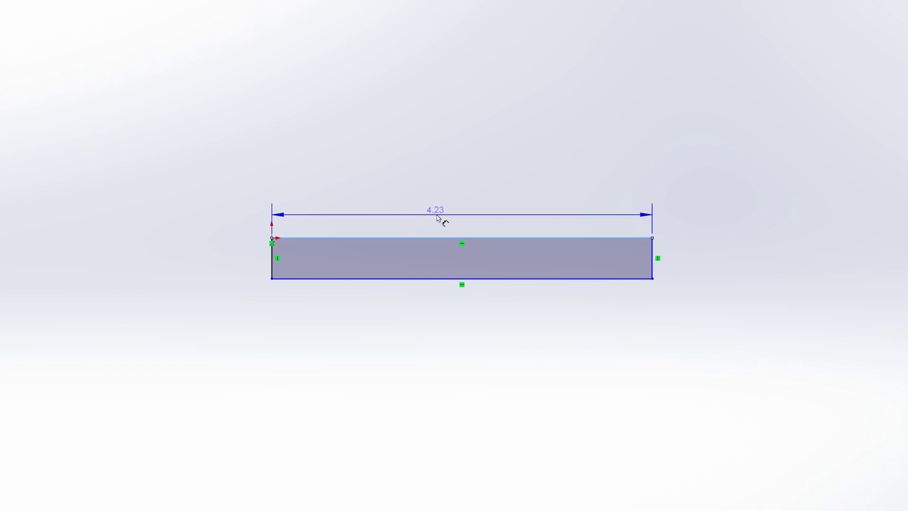
Dimension the rectangle 4 in long and 0.5 in tall
{"action": "left_click", "coordinate": [471, 196]}
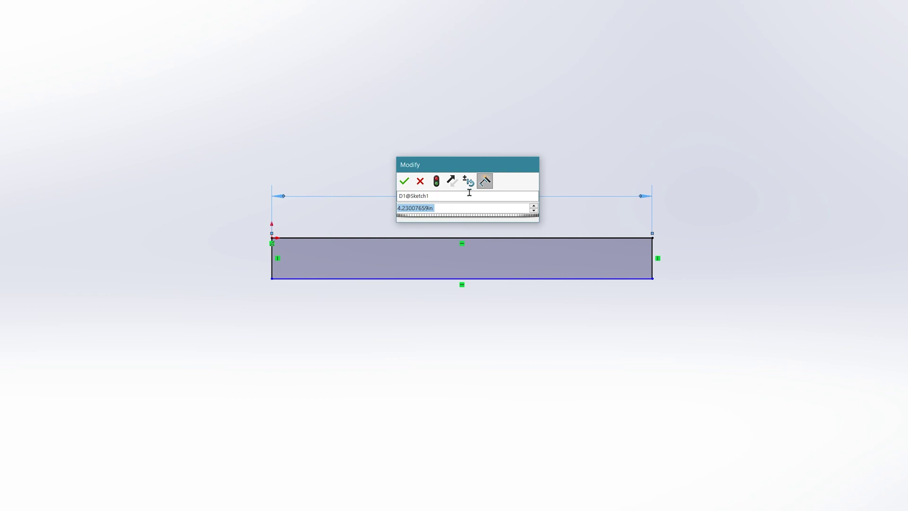
{"action": "type", "text": "4"}
{"action": "key", "text": "Return"}
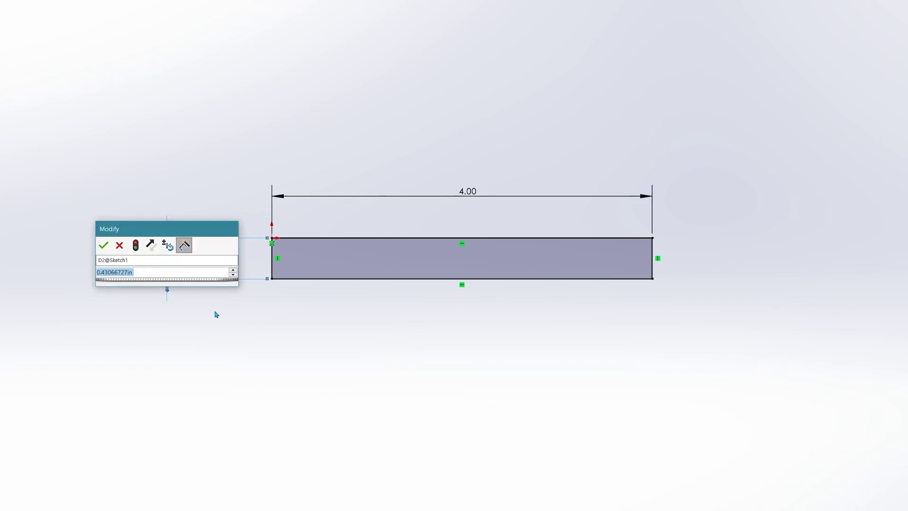
{"action": "type", "text": "0.5"}
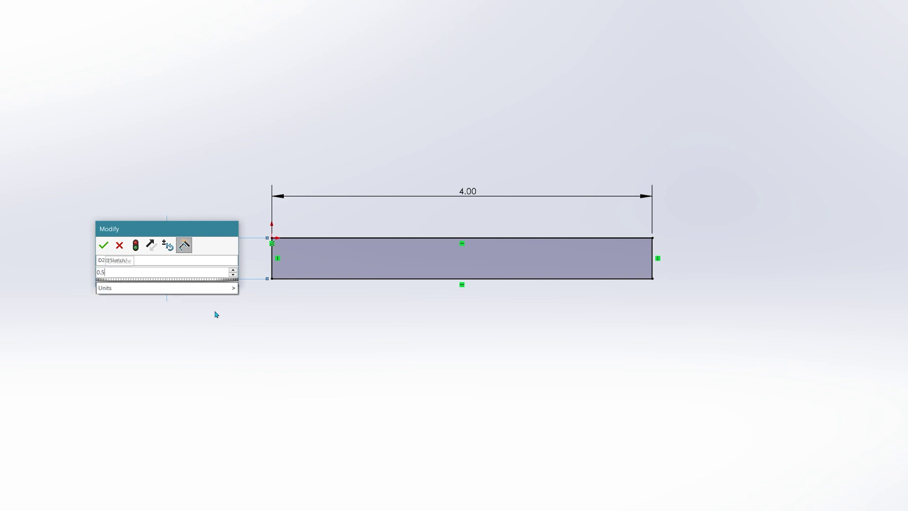
{"action": "left_click", "coordinate": [107, 246]}
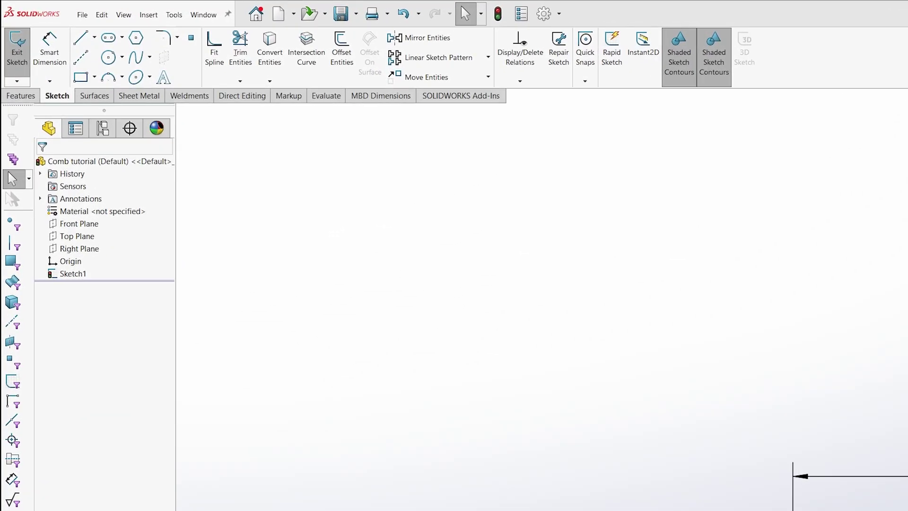
Extrude the rectangle 0.200 in into a solid bar, Boss-Extrude2
{"action": "left_click", "coordinate": [7, 44]}
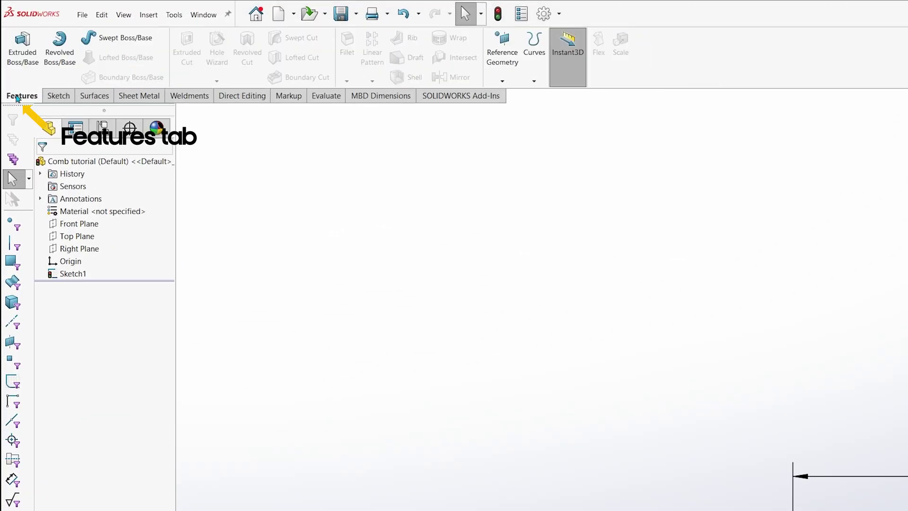
{"action": "left_click", "coordinate": [16, 56]}
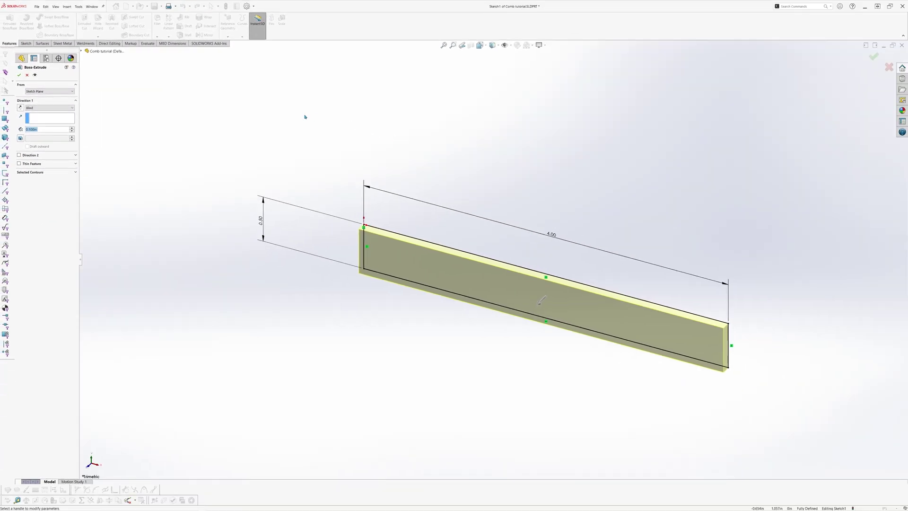
{"action": "left_click_drag", "start_coordinate": [542, 299], "coordinate": [519, 331]}
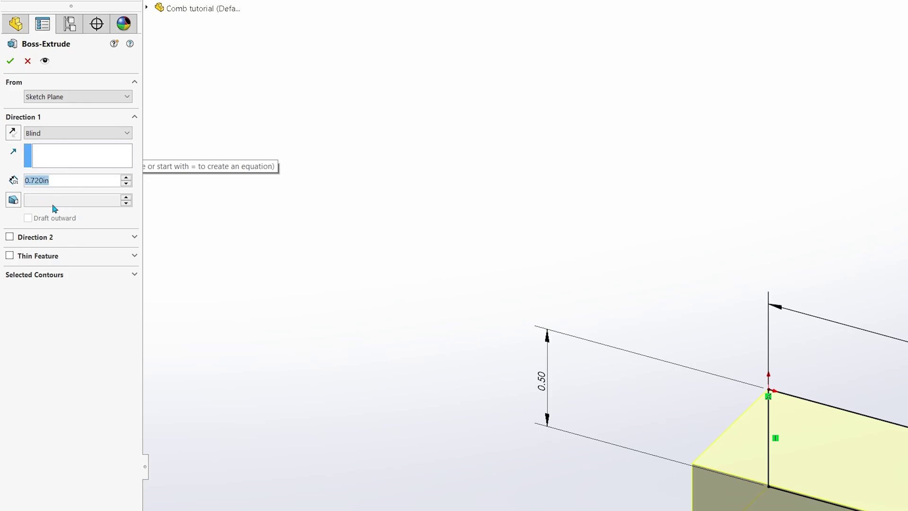
{"action": "type", "text": "0.200"}
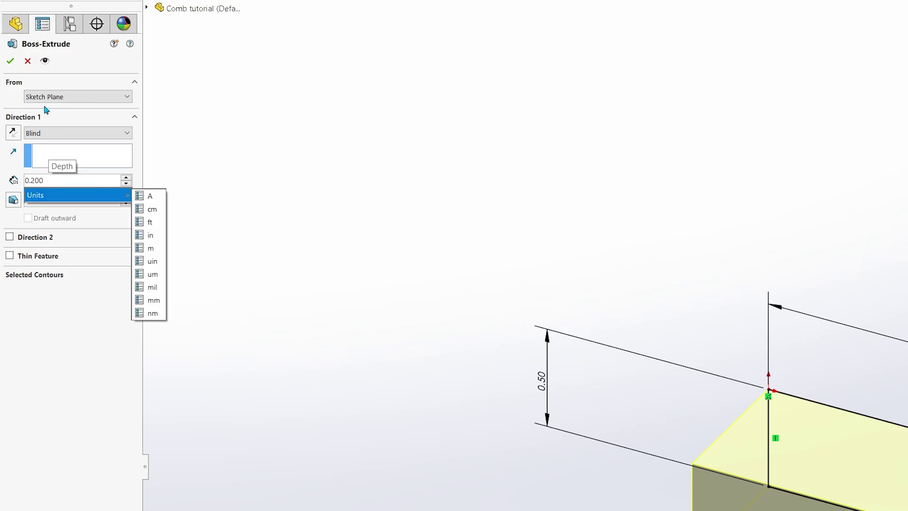
{"action": "left_click", "coordinate": [12, 62]}
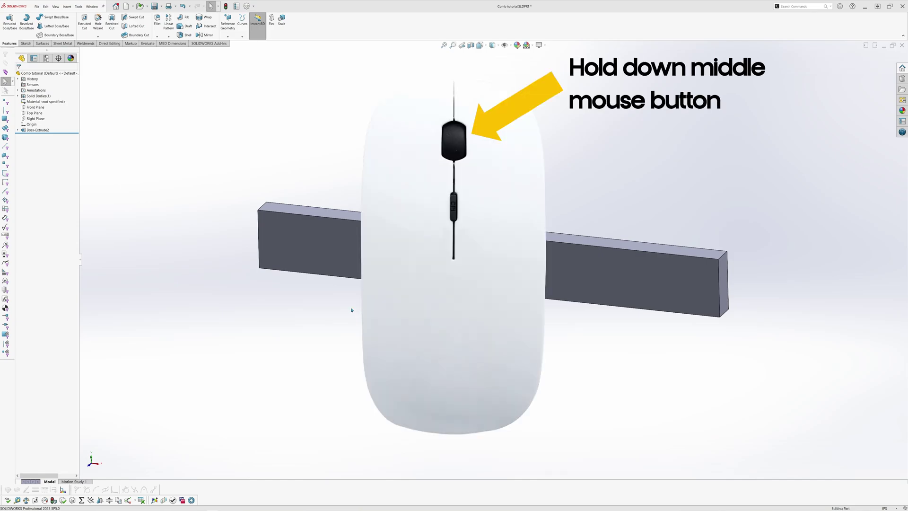
Orbit and zoom to the bar's large front face and select it for sketching
{"action": "middle_click_drag", "start_coordinate": [352, 310], "coordinate": [365, 65]}
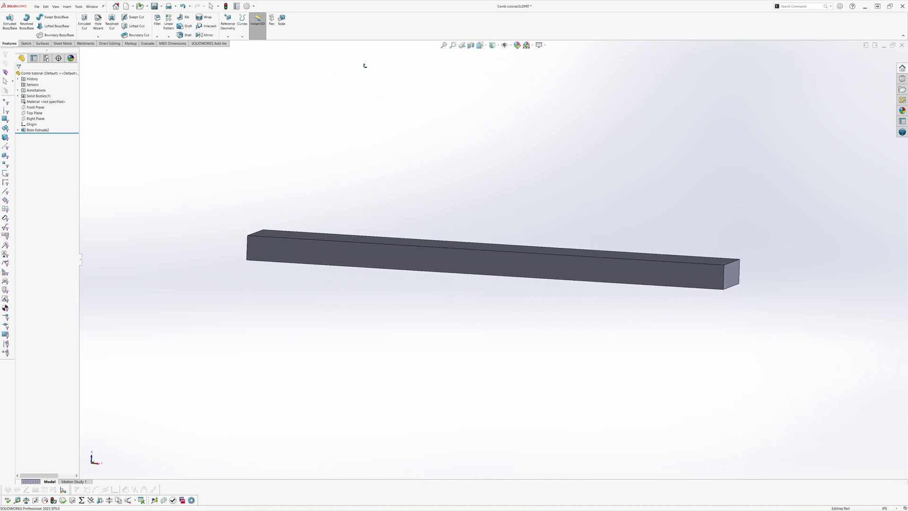
{"action": "scroll", "coordinate": [355, 248], "scroll_direction": "down", "scroll_amount": 2}
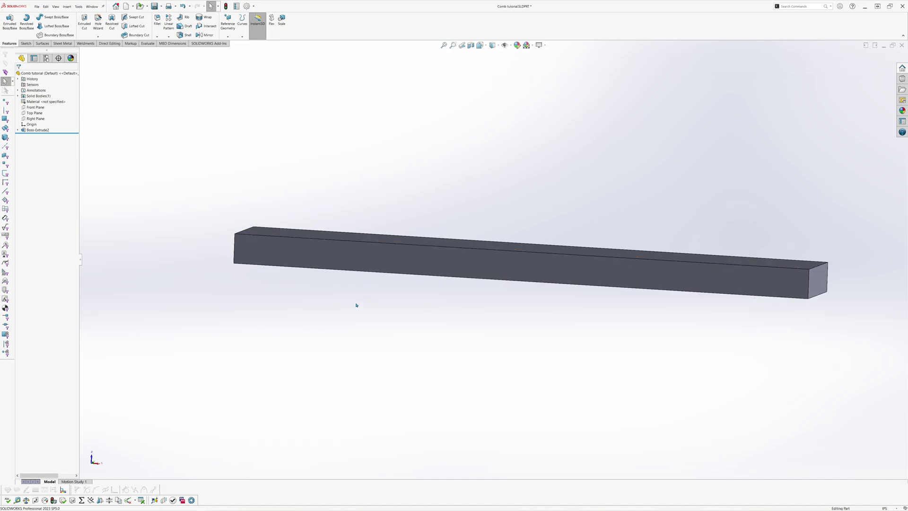
{"action": "left_click", "coordinate": [365, 262]}
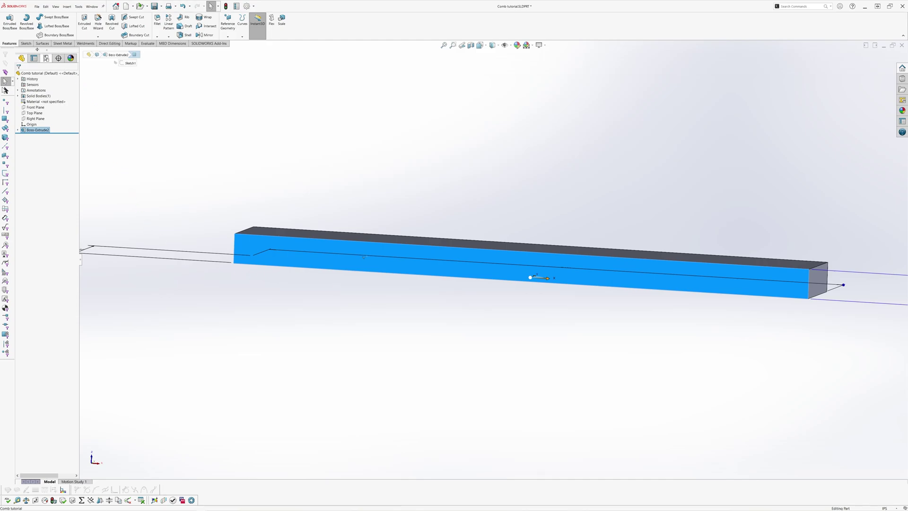
{"action": "left_click", "coordinate": [26, 43]}
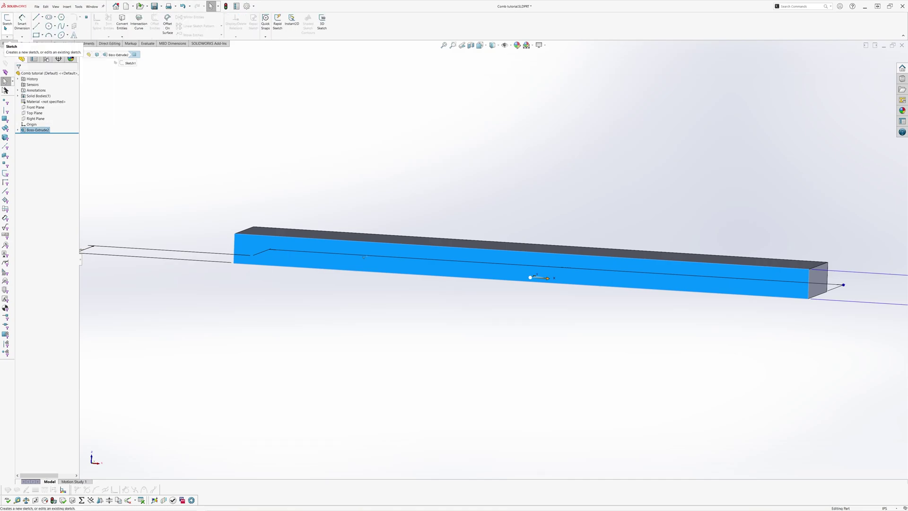
Sketch a corner rectangle at the bar's left end, dimensioned 0.15 wide
{"action": "left_click", "coordinate": [7, 21]}
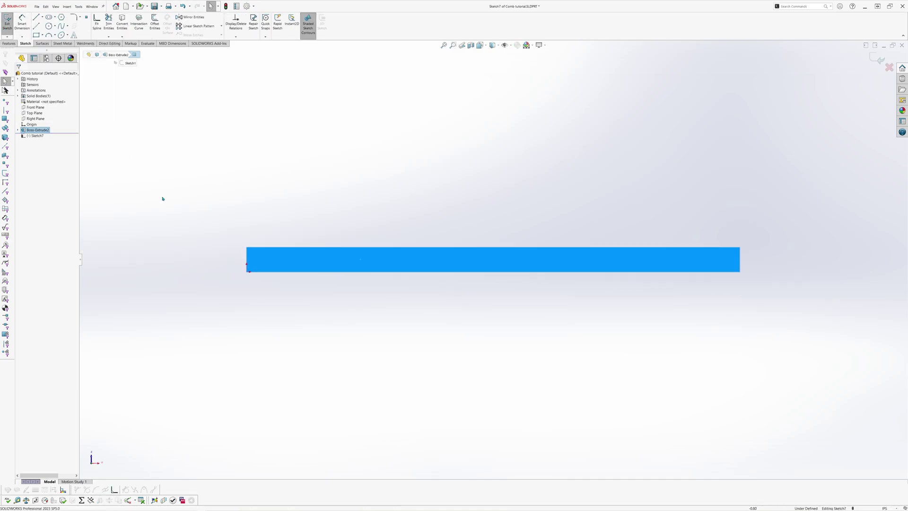
{"action": "scroll", "coordinate": [255, 267], "scroll_direction": "down", "scroll_amount": 5}
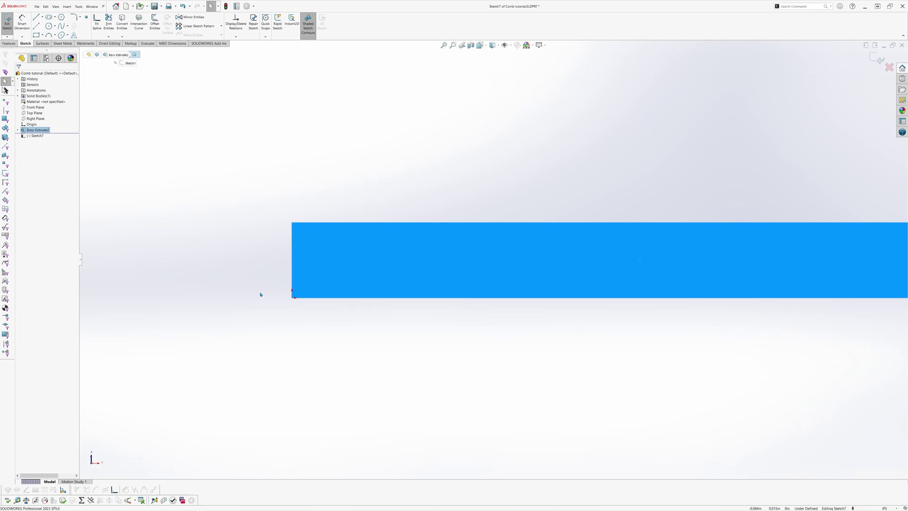
{"action": "left_click", "coordinate": [36, 35]}
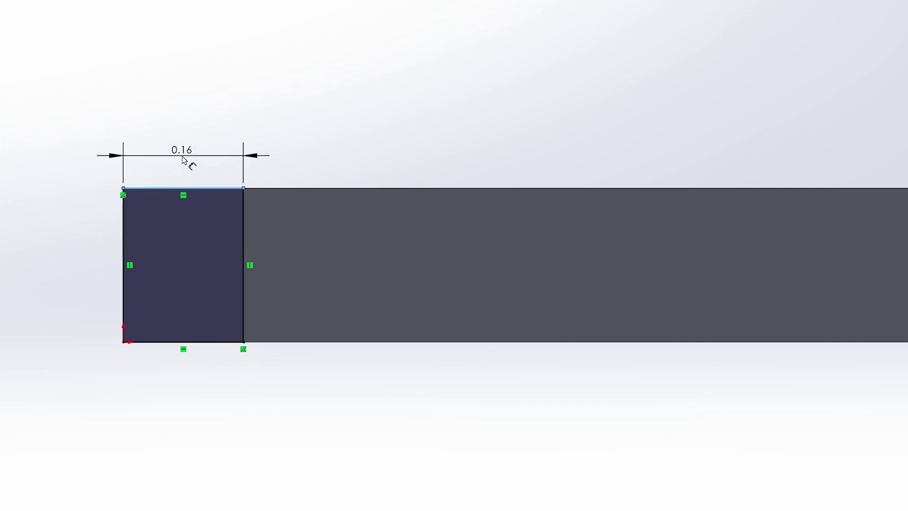
{"action": "left_click", "coordinate": [187, 162]}
{"action": "type", "text": "0.15"}
{"action": "key", "text": "Return"}
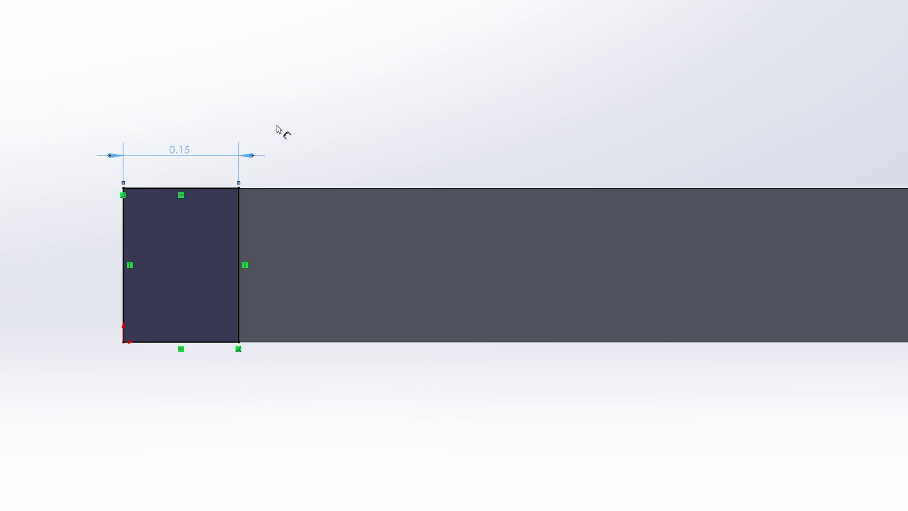
{"action": "key", "text": "Escape"}
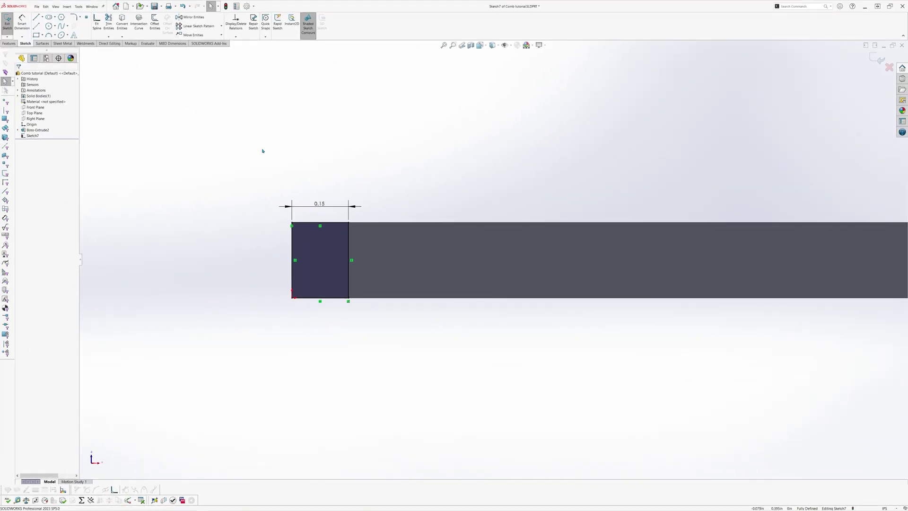
Extrude the small rectangle 0.8 in with a 4° draft, merged with the bar
{"action": "scroll", "coordinate": [525, 297], "scroll_direction": "up", "scroll_amount": 6}
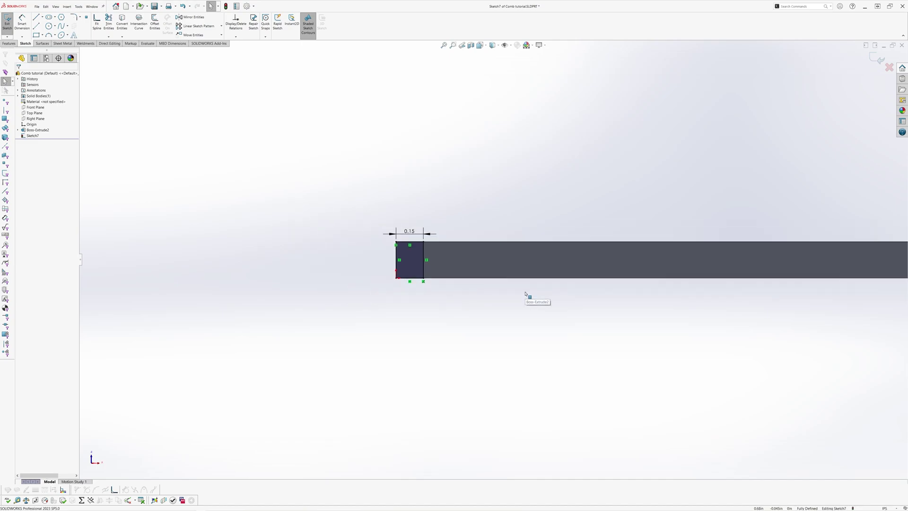
{"action": "scroll", "coordinate": [549, 293], "scroll_direction": "up", "scroll_amount": 2}
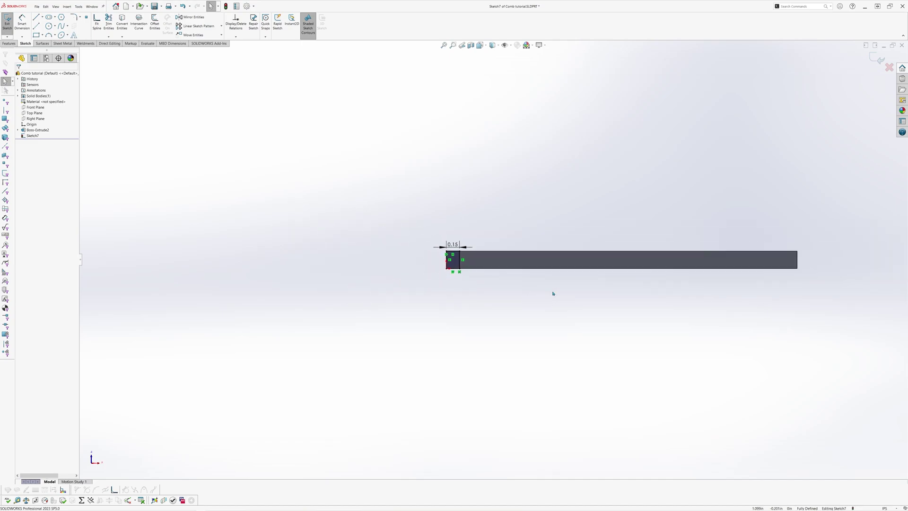
{"action": "mouse_move", "coordinate": [611, 231]}
{"action": "middle_mouse_down"}
{"action": "mouse_move", "coordinate": [586, 278]}
{"action": "mouse_move", "coordinate": [594, 299]}
{"action": "mouse_move", "coordinate": [580, 304]}
{"action": "mouse_move", "coordinate": [643, 314]}
{"action": "mouse_move", "coordinate": [500, 292]}
{"action": "middle_mouse_up"}
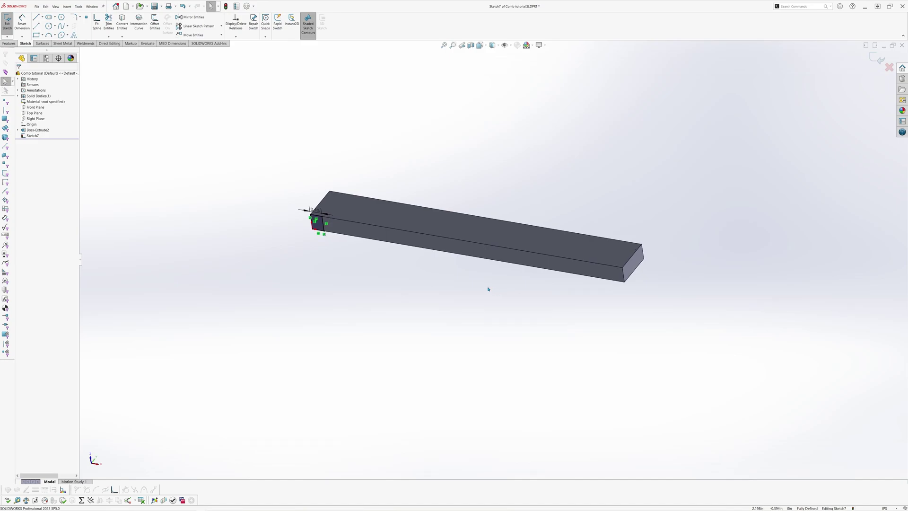
{"action": "left_click", "coordinate": [6, 44]}
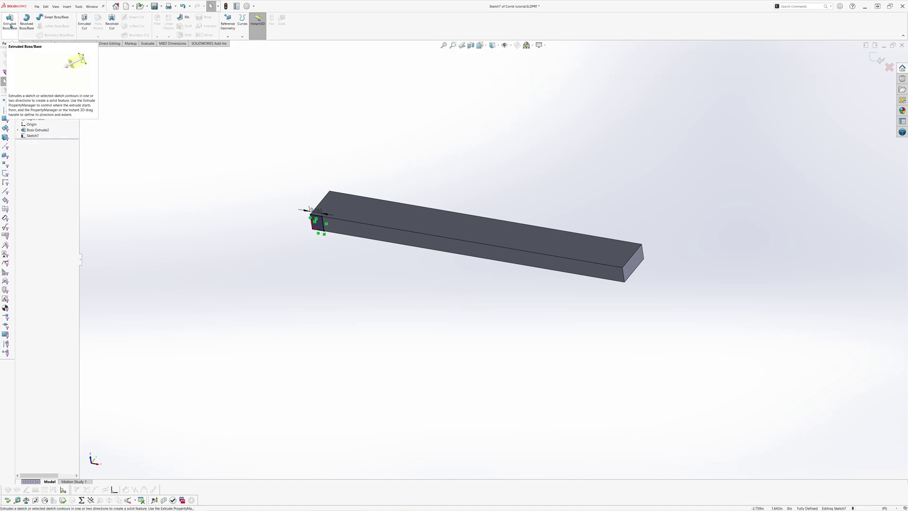
{"action": "left_click", "coordinate": [10, 22]}
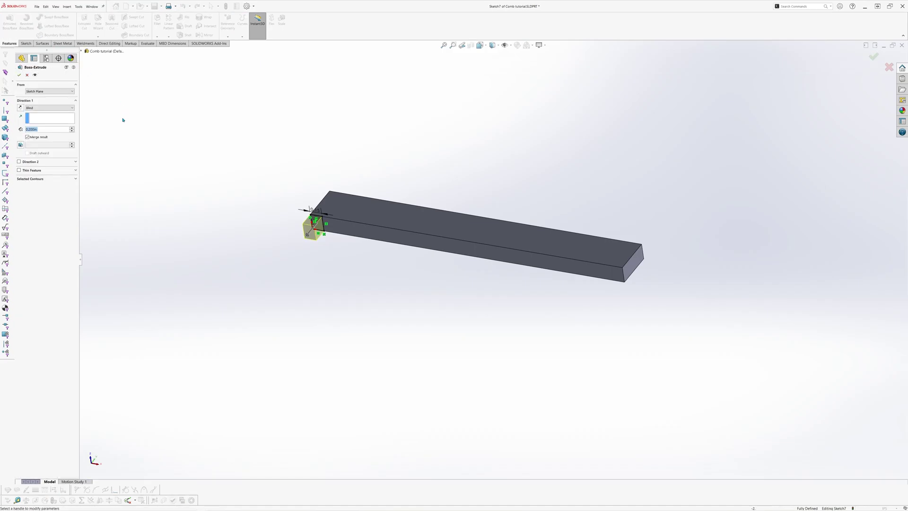
{"action": "type", "text": "0.8"}
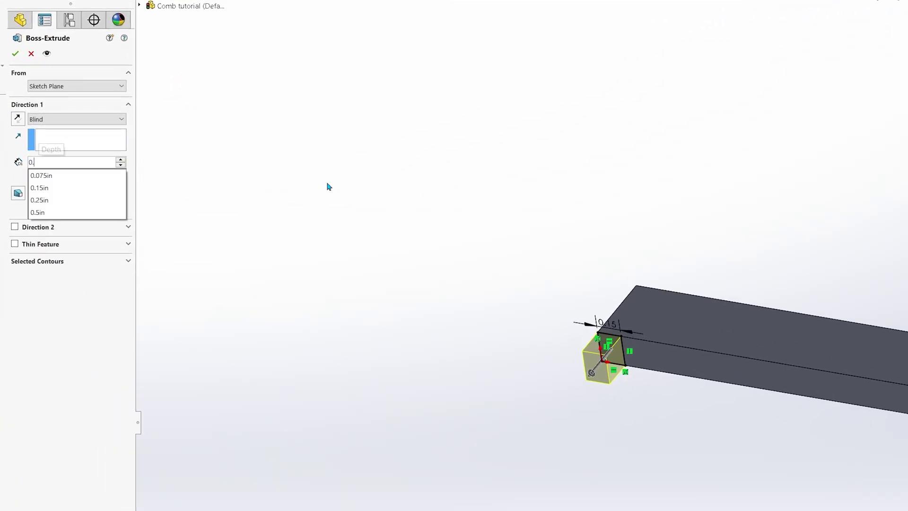
{"action": "key", "text": "Return"}
{"action": "left_click", "coordinate": [17, 193]}
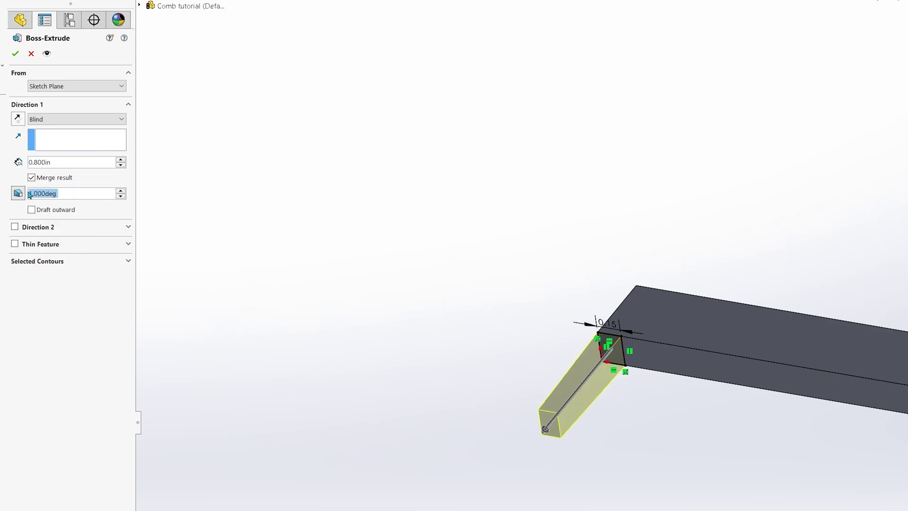
{"action": "type", "text": "4"}
{"action": "key", "text": "Down"}
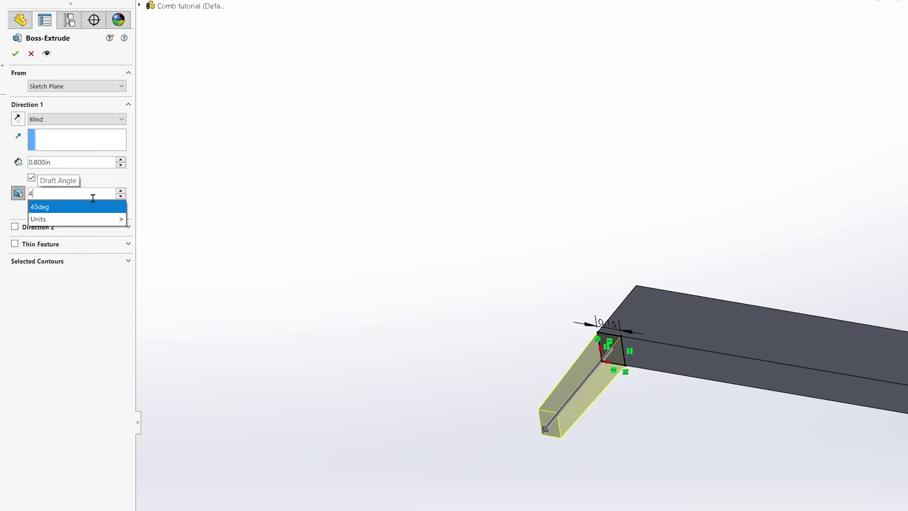
{"action": "key", "text": "Return"}
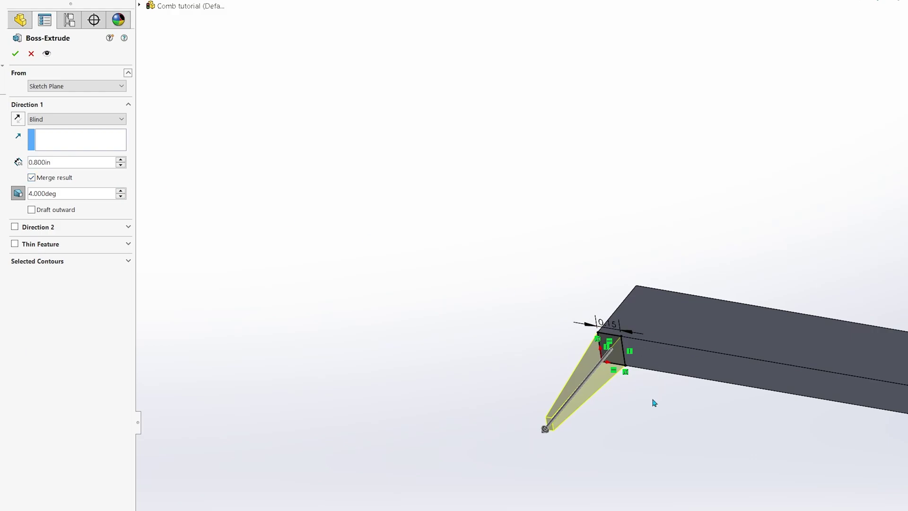
{"action": "scroll", "coordinate": [654, 402], "scroll_direction": "down", "scroll_amount": 3}
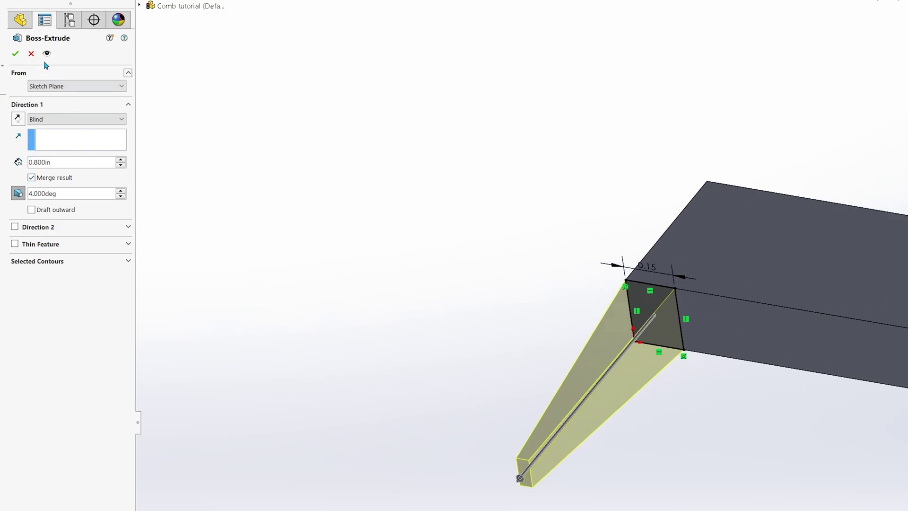
{"action": "left_click", "coordinate": [15, 53]}
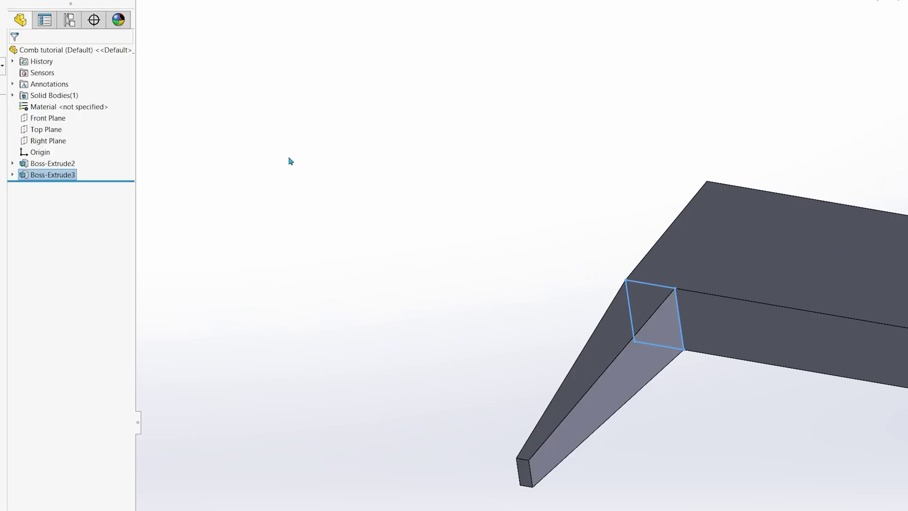
Start a new sketch on the bar's front face and draw a small rectangle beside the first tooth
{"action": "left_click", "coordinate": [316, 196]}
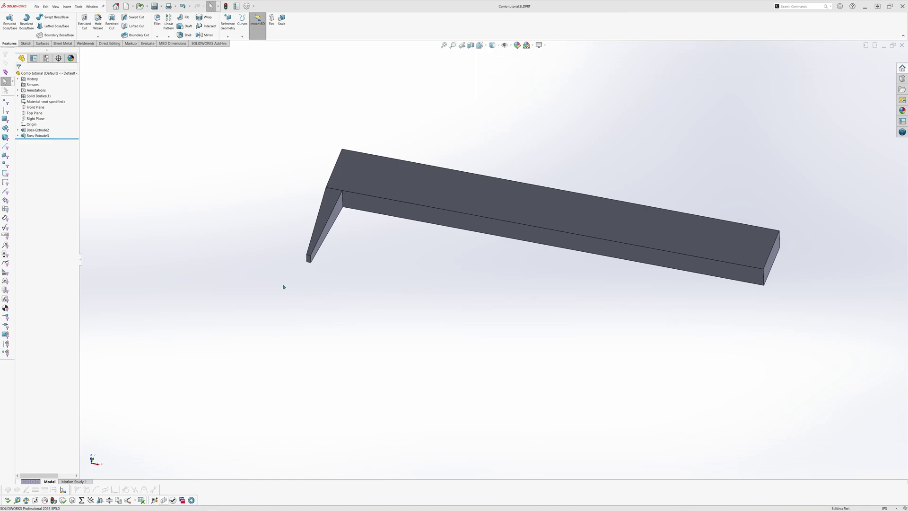
{"action": "left_click", "coordinate": [25, 43]}
{"action": "left_click", "coordinate": [7, 22]}
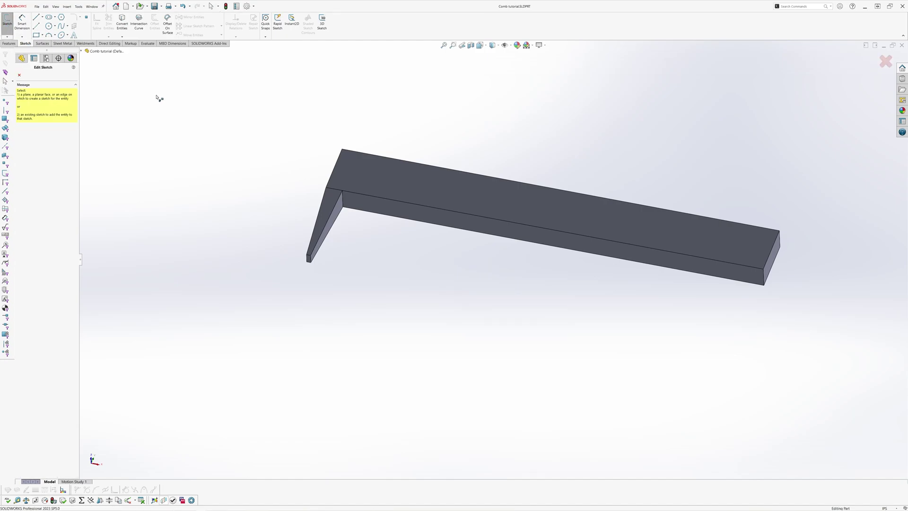
{"action": "left_click", "coordinate": [364, 203]}
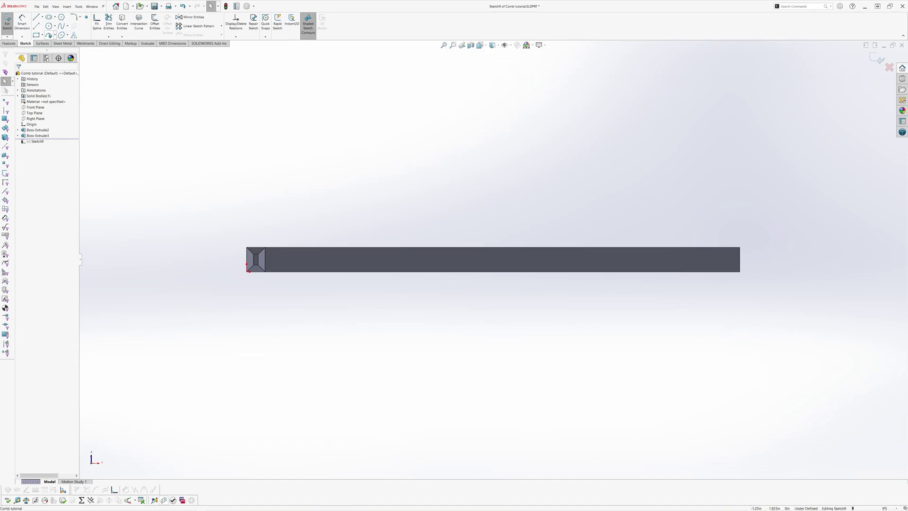
{"action": "left_click", "coordinate": [37, 35]}
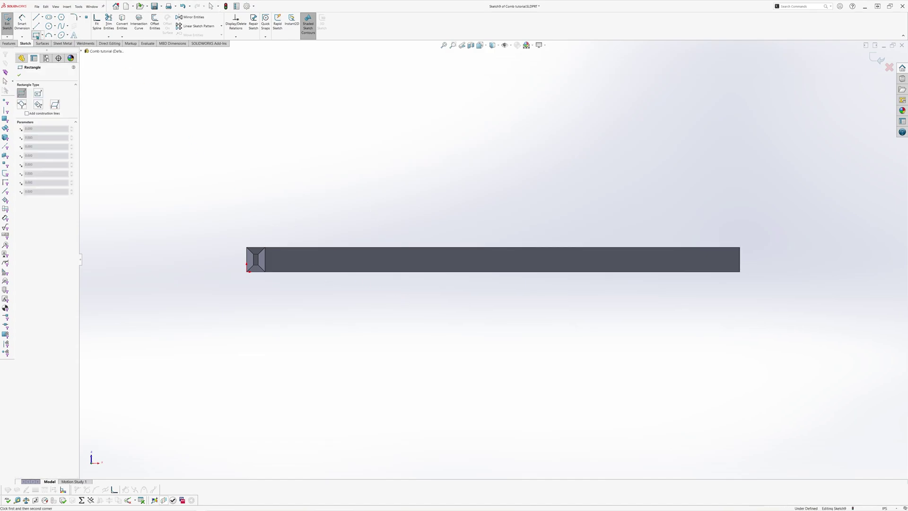
{"action": "left_click", "coordinate": [273, 248]}
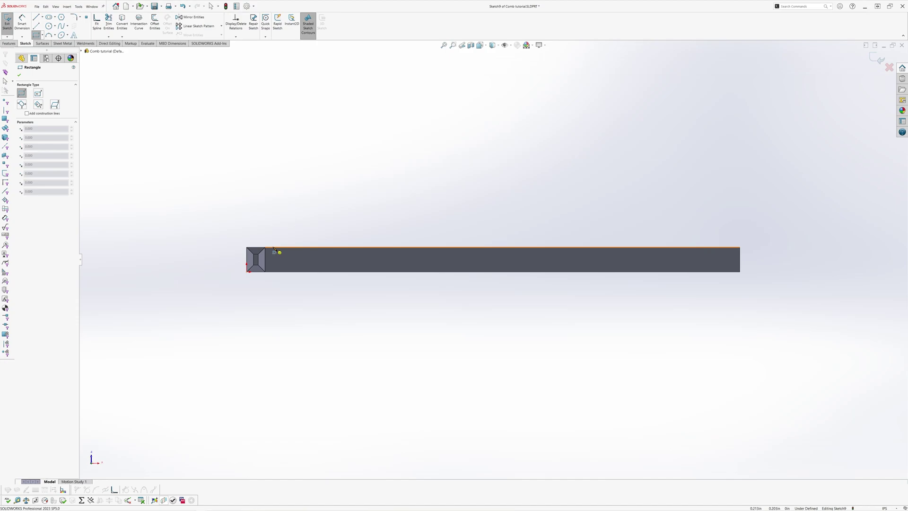
{"action": "left_click", "coordinate": [287, 273]}
{"action": "key", "text": "Escape"}
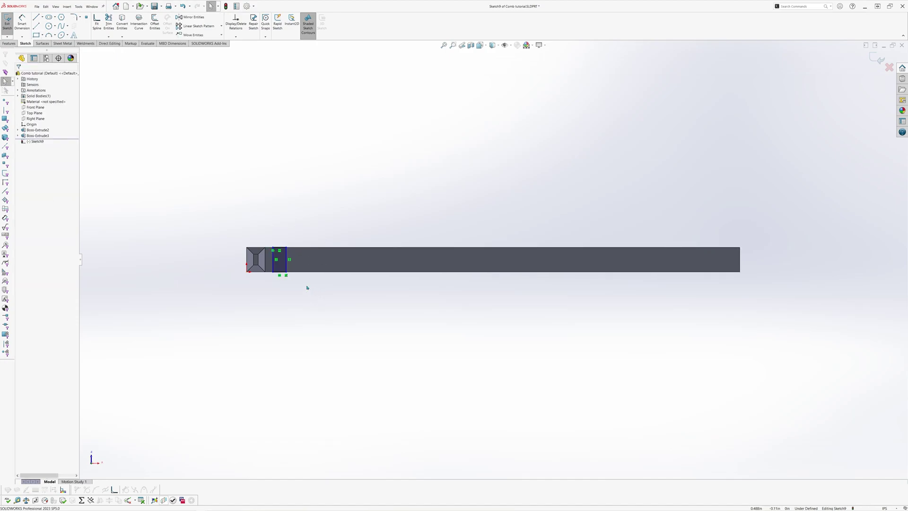
Dimension the rectangle 0.08 wide and 0.05 away from the first tooth
{"action": "key", "text": "d"}
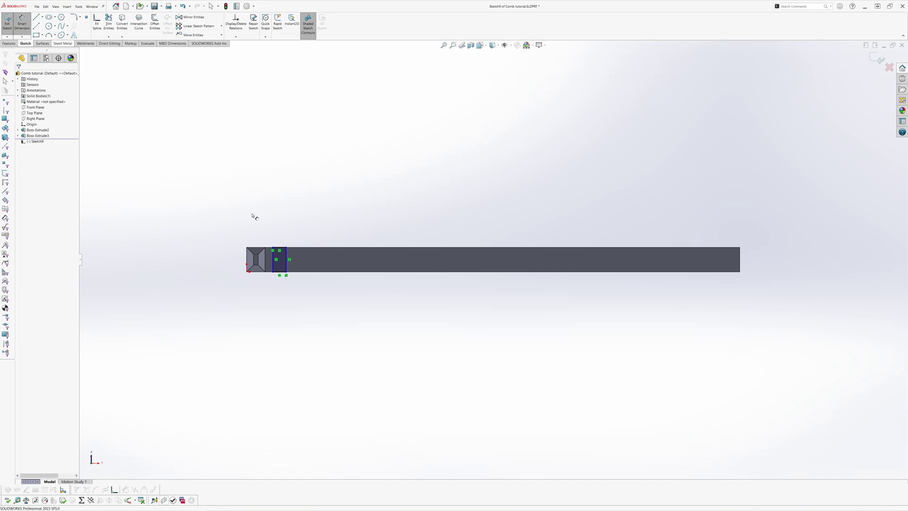
{"action": "left_click", "coordinate": [279, 249]}
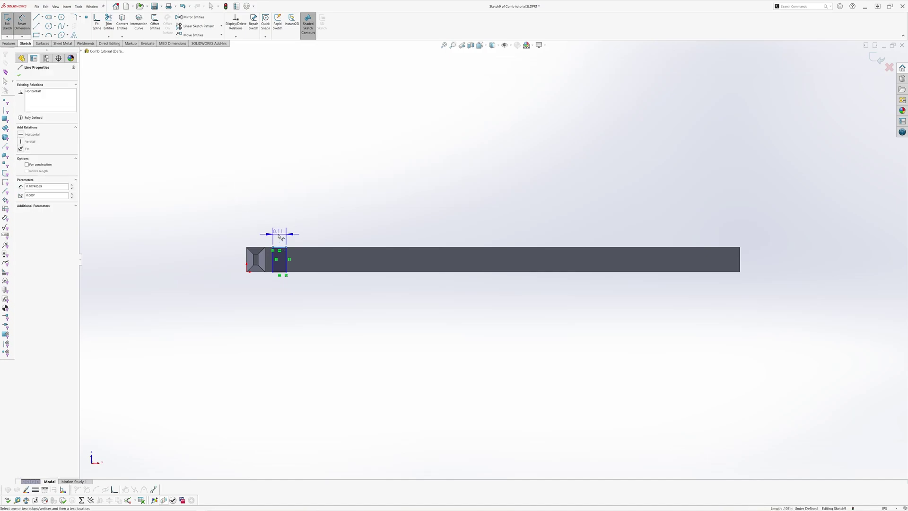
{"action": "left_click", "coordinate": [280, 235]}
{"action": "type", "text": "0.08"}
{"action": "key", "text": "Return"}
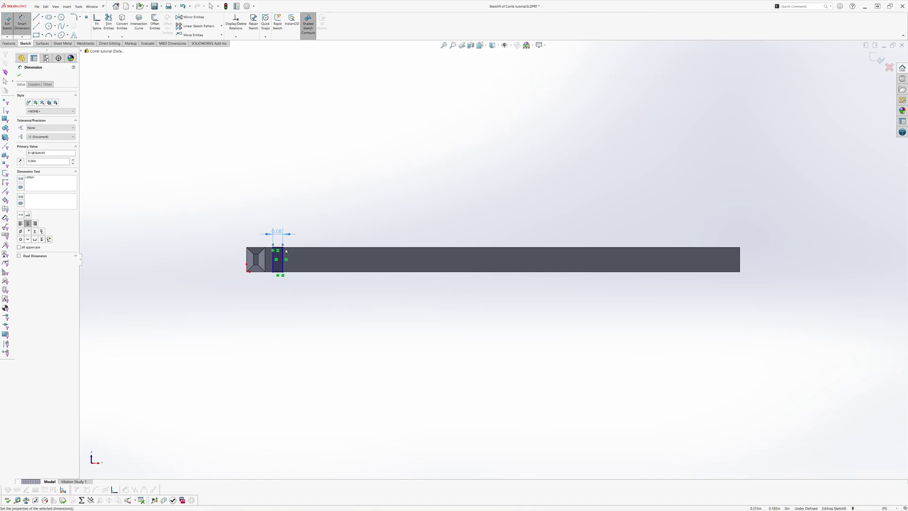
{"action": "scroll", "coordinate": [286, 251], "scroll_direction": "down", "scroll_amount": 9}
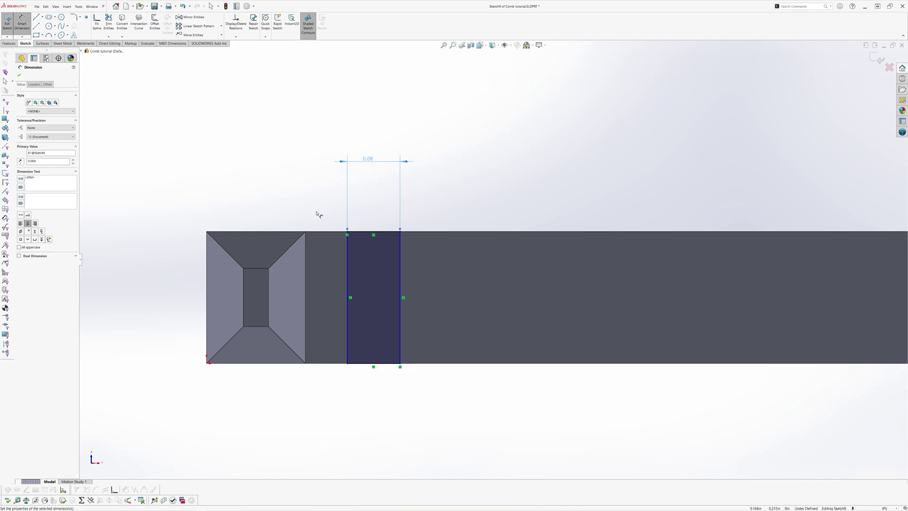
{"action": "left_click", "coordinate": [305, 247]}
{"action": "left_click", "coordinate": [347, 248]}
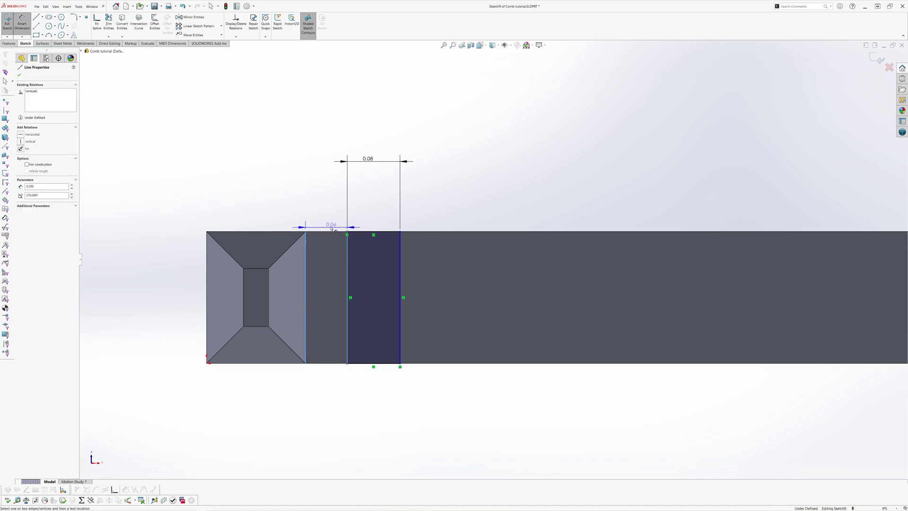
{"action": "left_click", "coordinate": [325, 215]}
{"action": "type", "text": "0.05"}
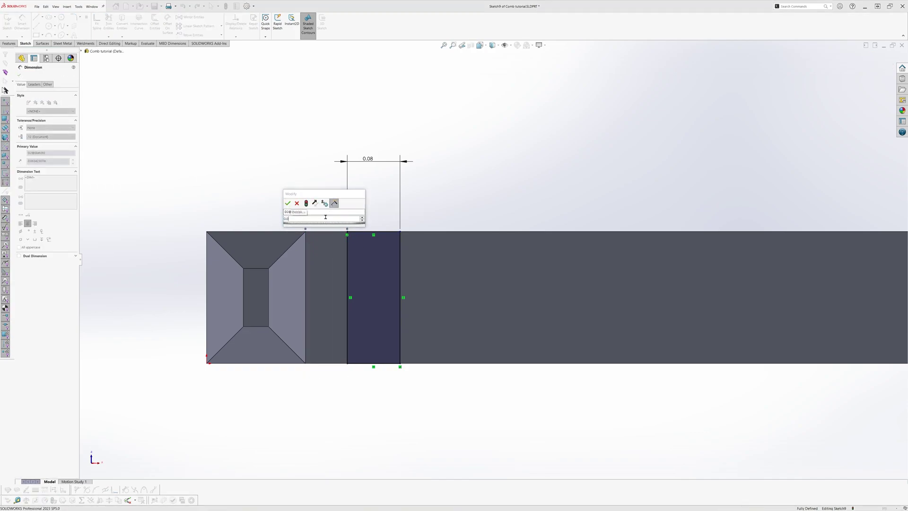
{"action": "key", "text": "Return"}
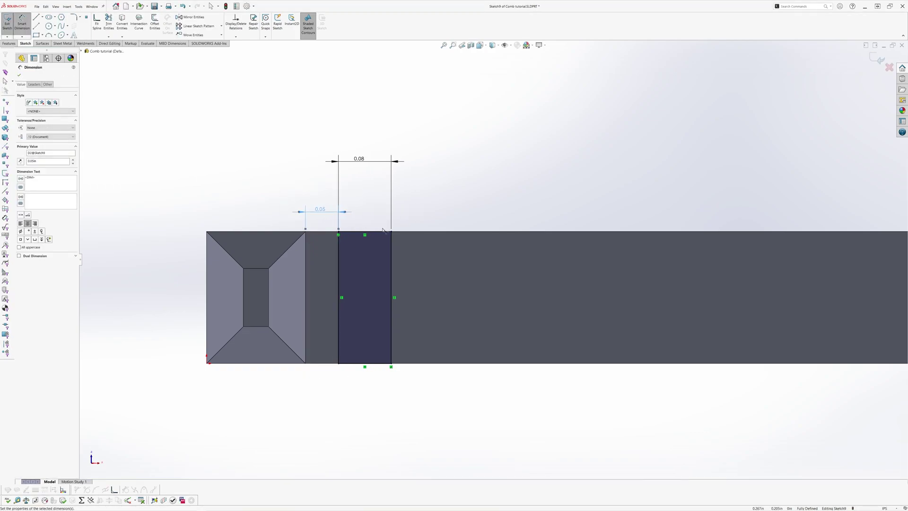
{"action": "key", "text": "Escape"}
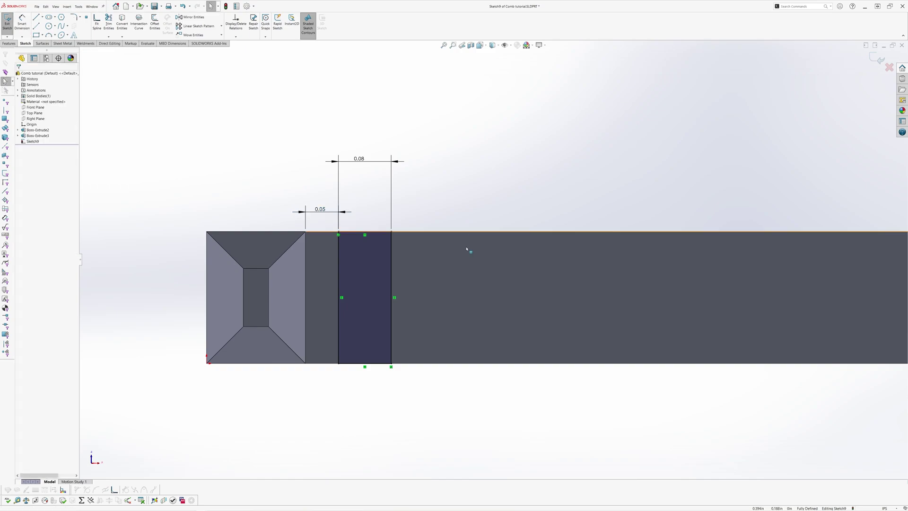
Rotate the model into an angled 3D view
{"action": "scroll", "coordinate": [450, 293], "scroll_direction": "up", "scroll_amount": 5}
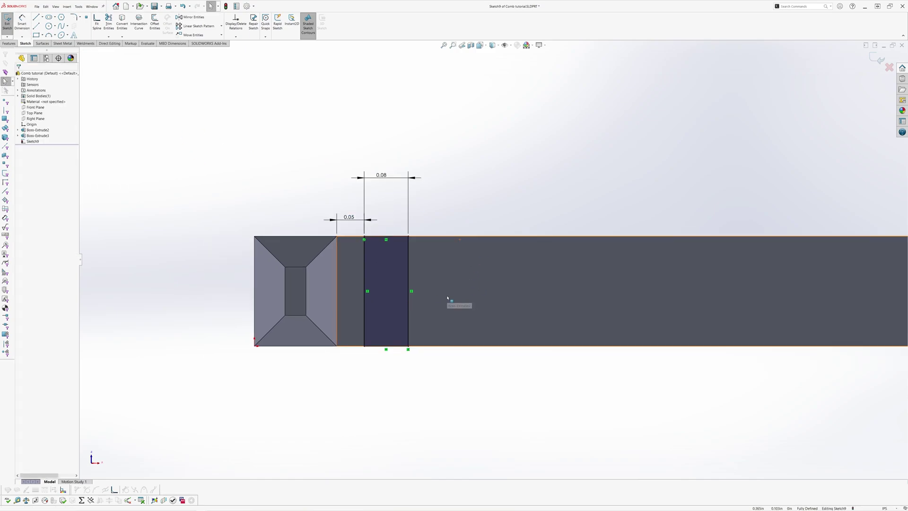
{"action": "middle_click_drag", "start_coordinate": [450, 290], "coordinate": [473, 317]}
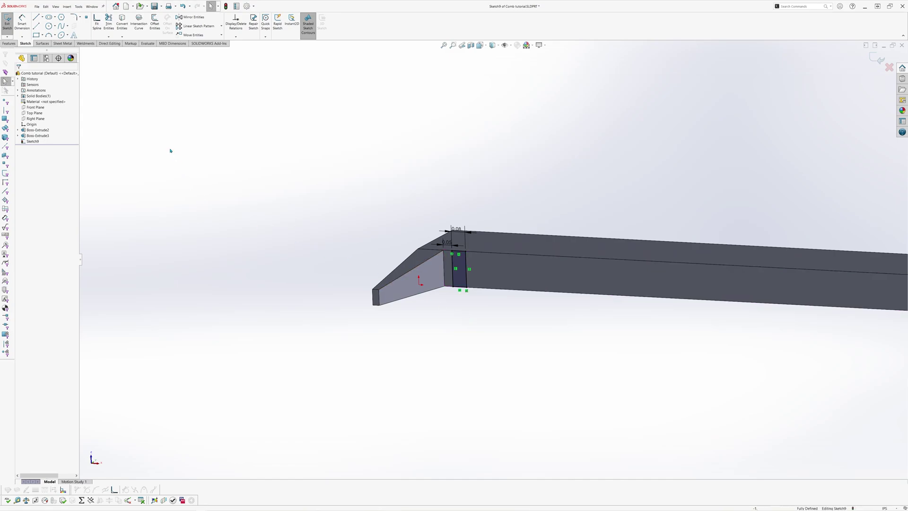
{"action": "left_click", "coordinate": [9, 43]}
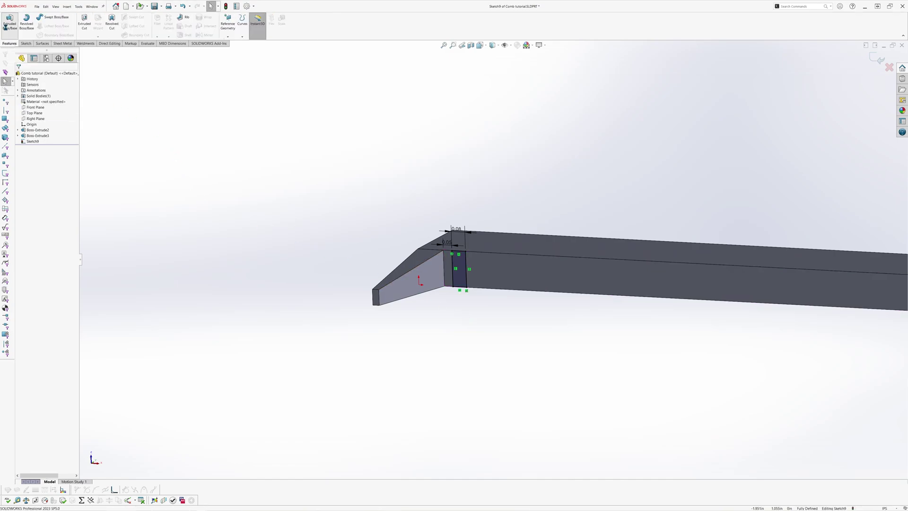
Extrude the new rectangle 0.800in with a 2° draft as a second tapered tooth
{"action": "left_click", "coordinate": [9, 37]}
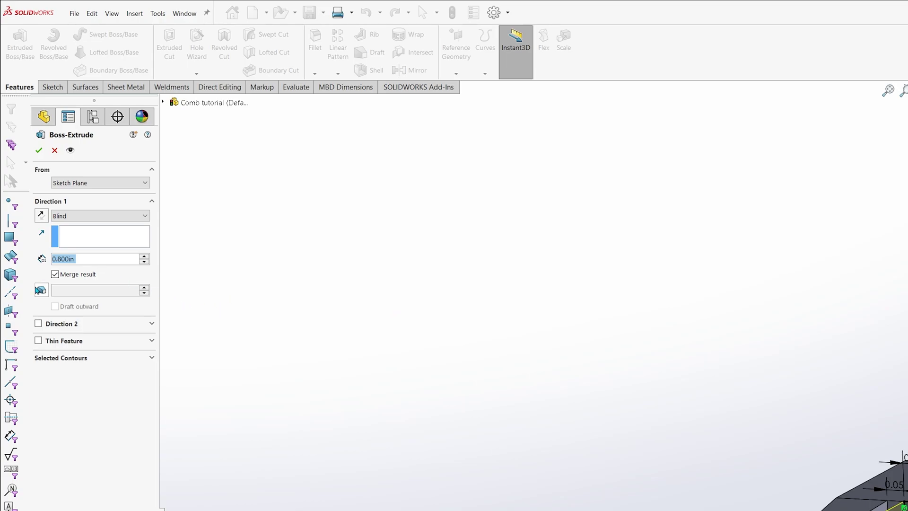
{"action": "left_click", "coordinate": [42, 290]}
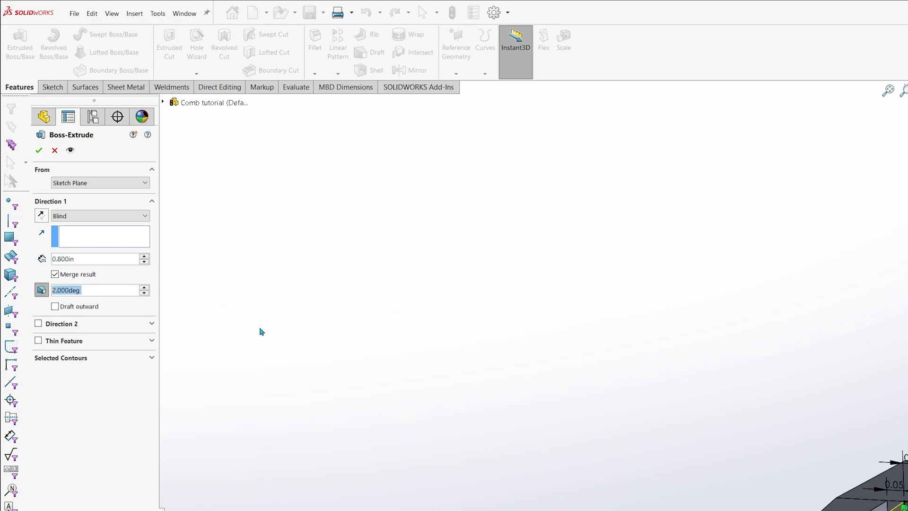
{"action": "left_click", "coordinate": [39, 151]}
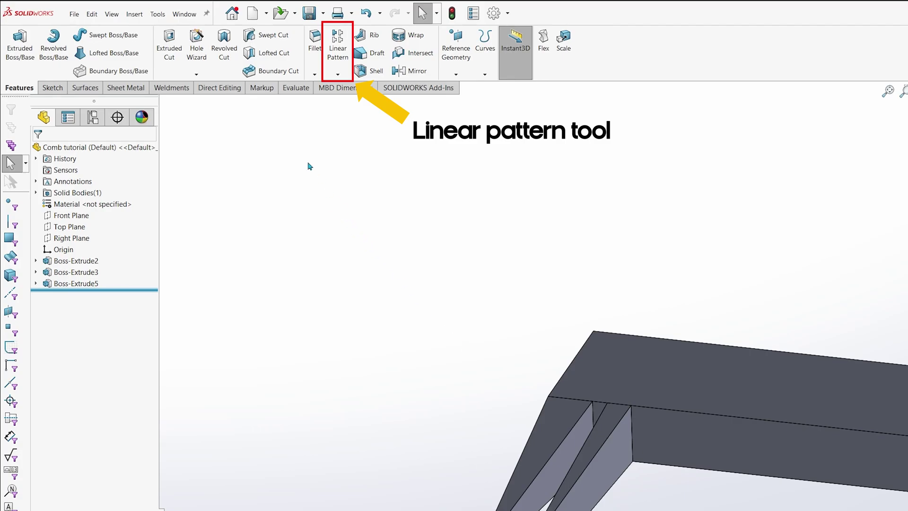
Start a Linear Pattern, which defaults to 33 instances
{"action": "left_click", "coordinate": [338, 53]}
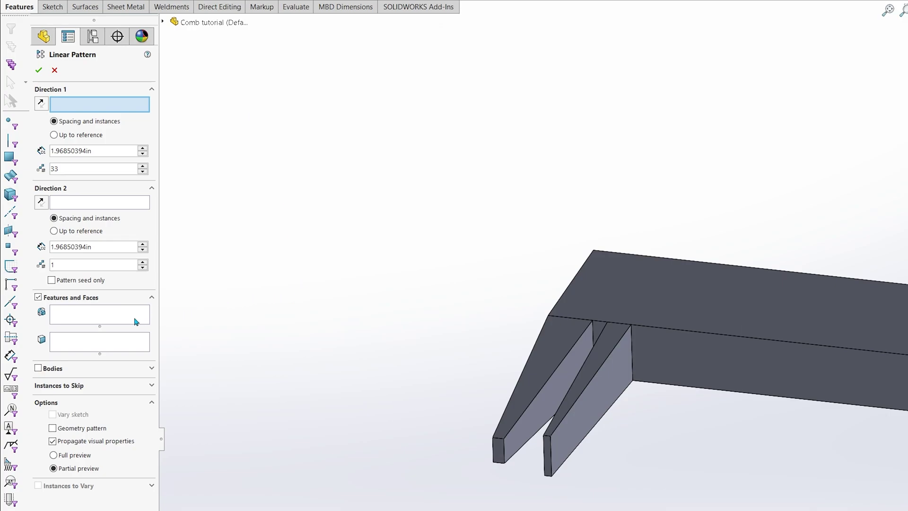
Pick the second tooth as the pattern feature, remove it again, and expand the flyout feature tree
{"action": "left_click", "coordinate": [118, 317]}
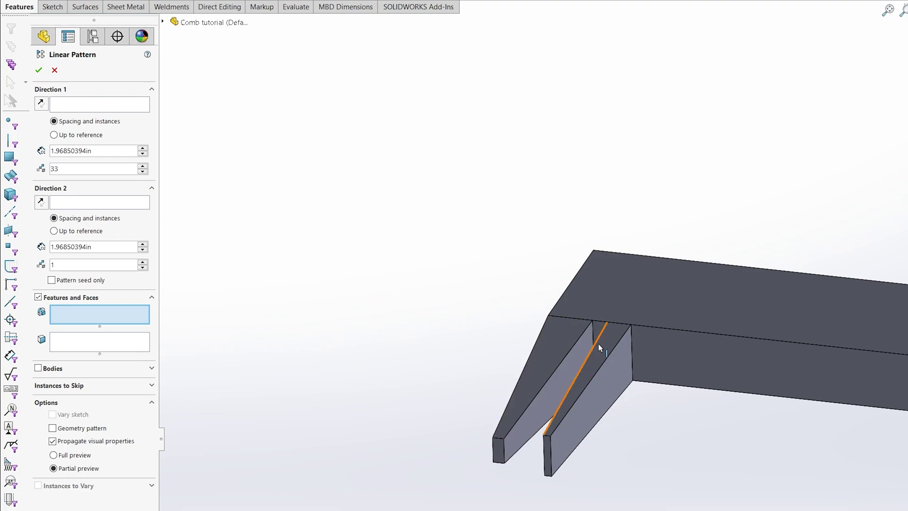
{"action": "left_click", "coordinate": [604, 374]}
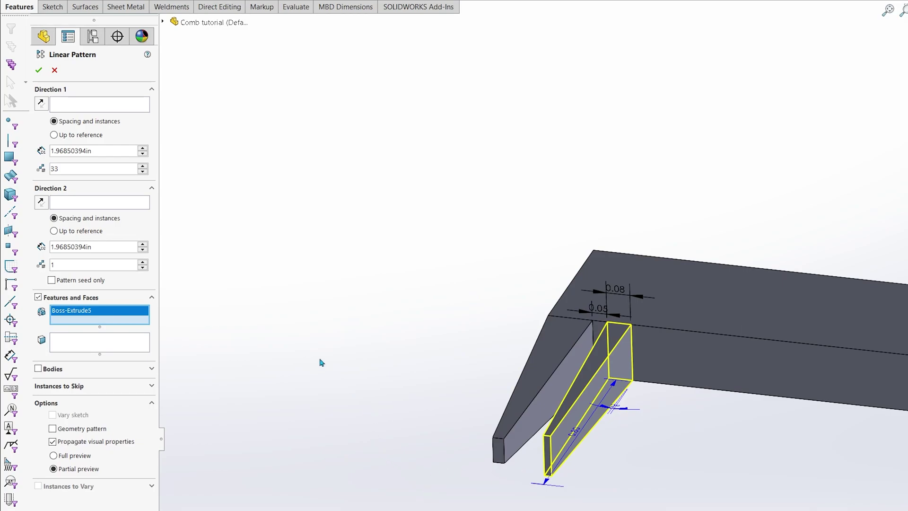
{"action": "left_click", "coordinate": [111, 311]}
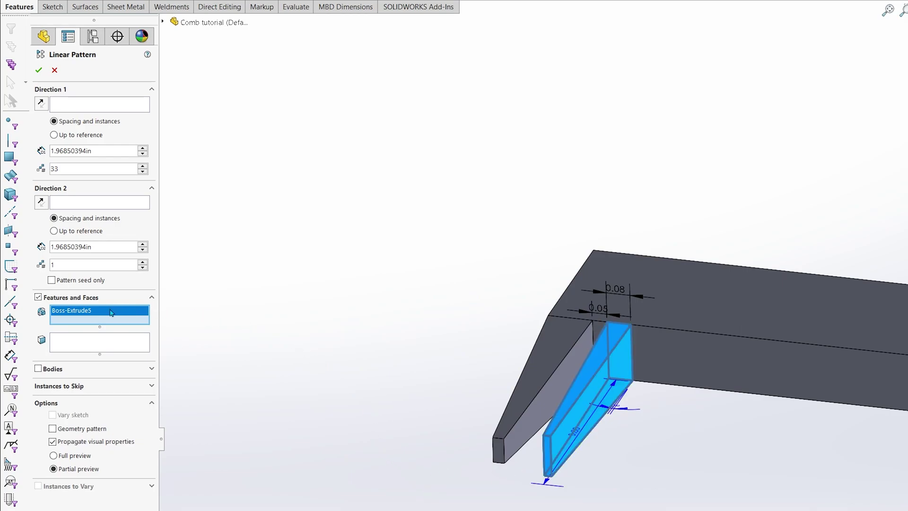
{"action": "key", "text": "Delete"}
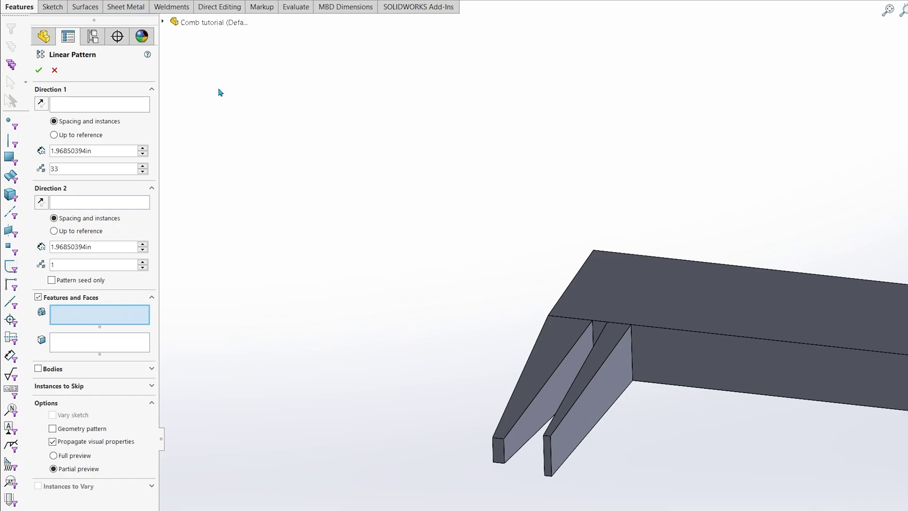
{"action": "left_click", "coordinate": [163, 22]}
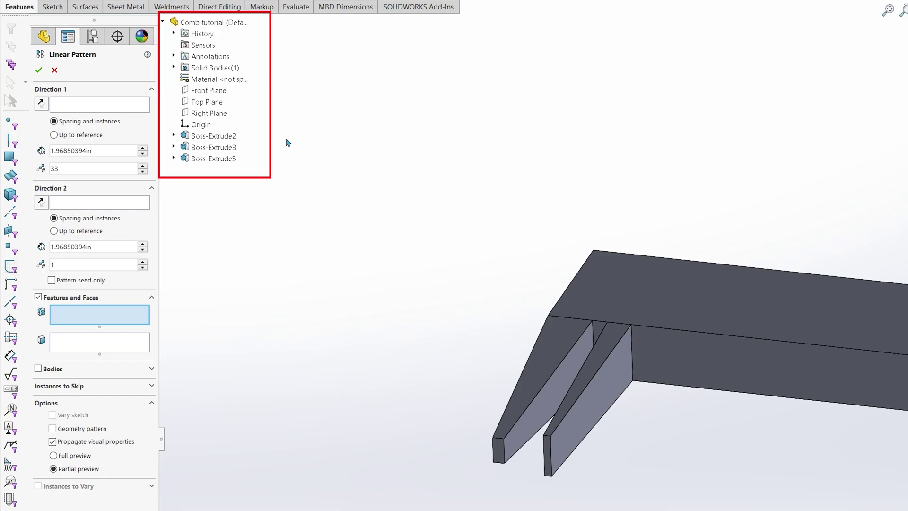
Add Boss-Extrude5 from the flyout tree as the feature to repeat
{"action": "left_click", "coordinate": [205, 158]}
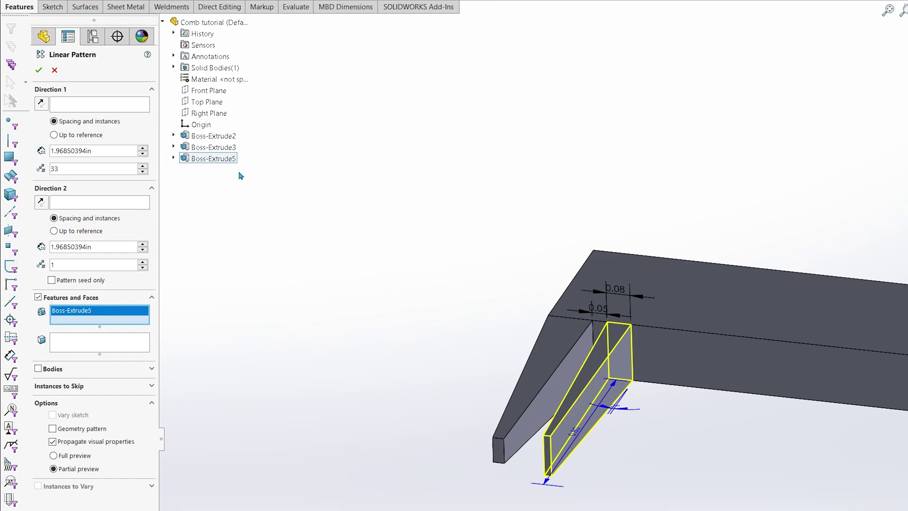
{"action": "left_click", "coordinate": [126, 108]}
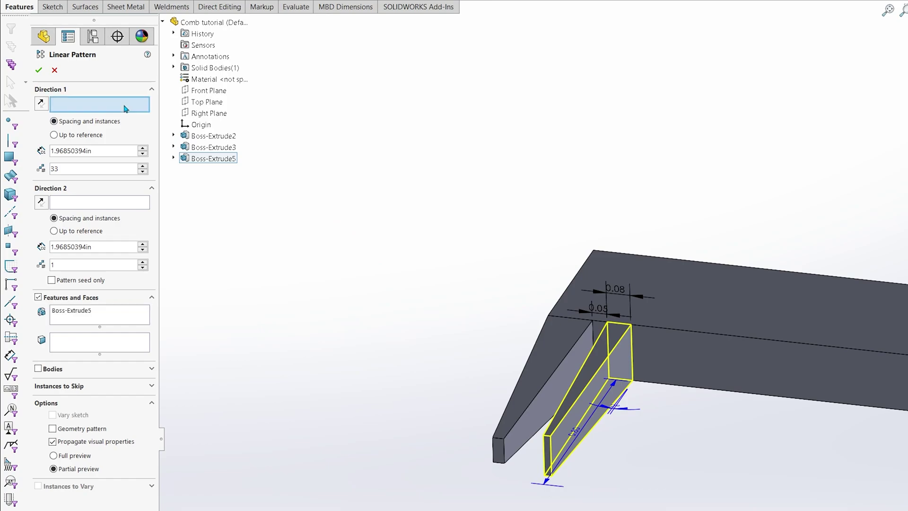
Pattern the tooth along the bar's long edge at 0.11in spacing with 33 instances
{"action": "left_click", "coordinate": [708, 332]}
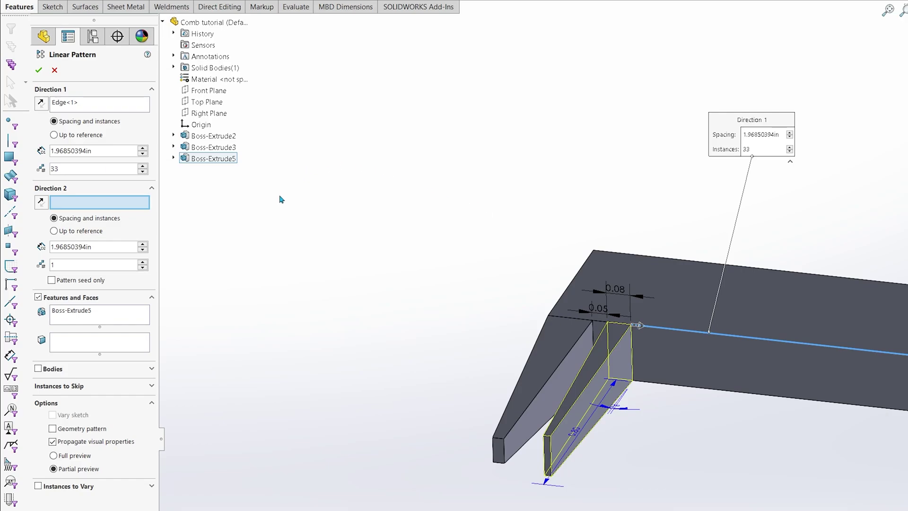
{"action": "left_click", "coordinate": [100, 154]}
{"action": "type", "text": "0.11"}
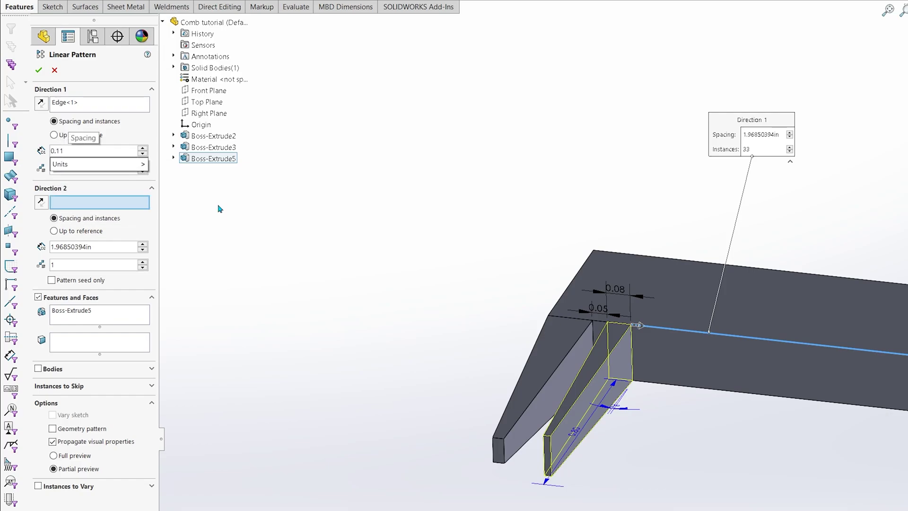
{"action": "key", "text": "Return"}
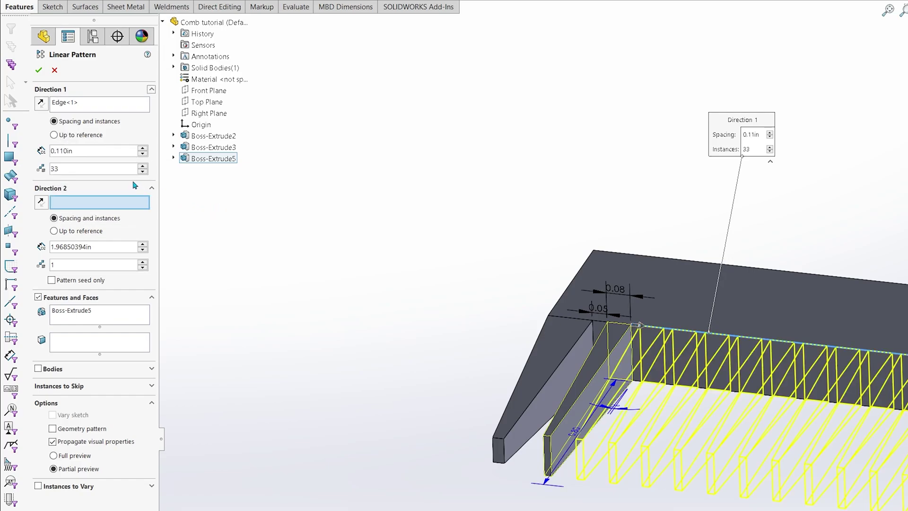
{"action": "left_click", "coordinate": [123, 169]}
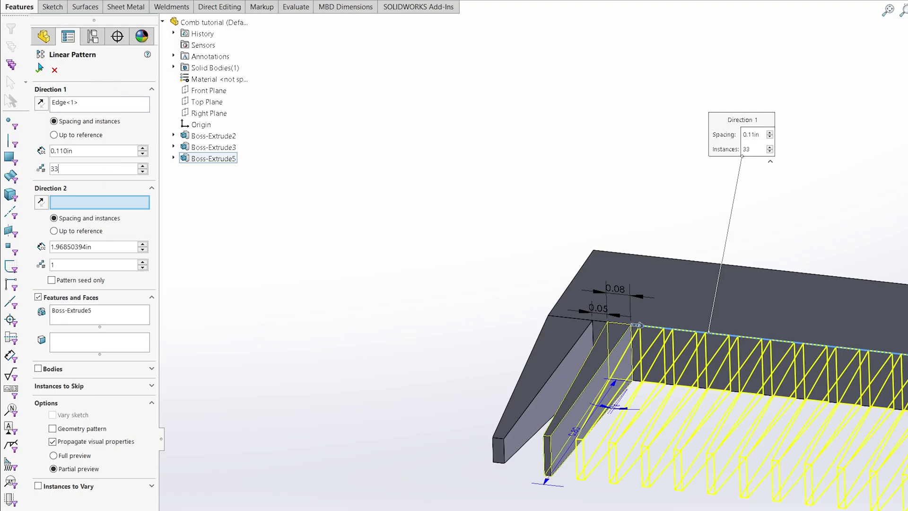
{"action": "left_click", "coordinate": [40, 68]}
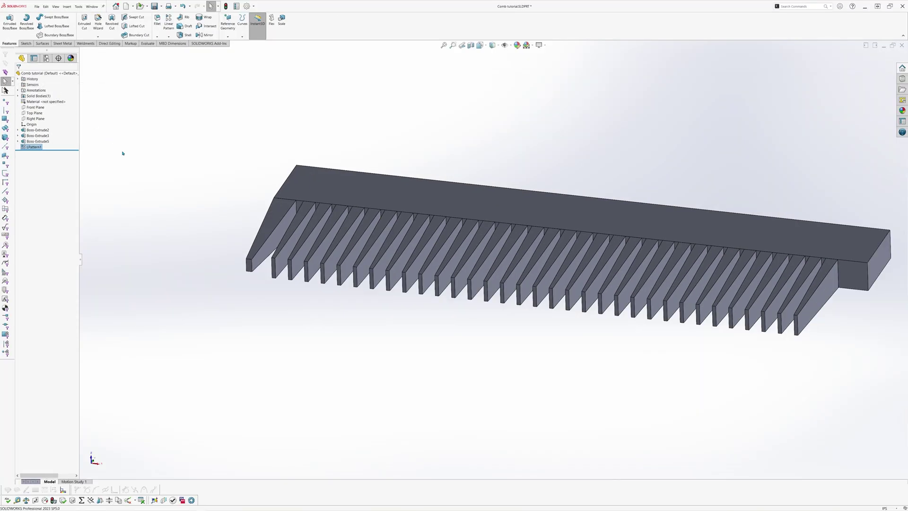
Open a new sketch on the bar's square right end face
{"action": "left_click", "coordinate": [25, 43]}
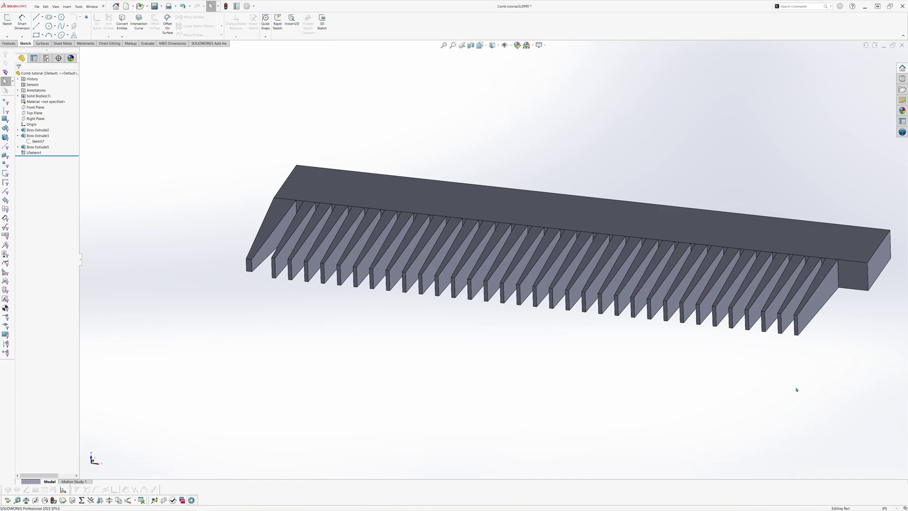
{"action": "mouse_move", "coordinate": [816, 371]}
{"action": "middle_mouse_down", "text": "ctrl"}
{"action": "mouse_move", "coordinate": [682, 340]}
{"action": "mouse_move", "coordinate": [692, 336]}
{"action": "middle_mouse_up", "text": "ctrl"}
{"action": "left_click", "coordinate": [710, 251]}
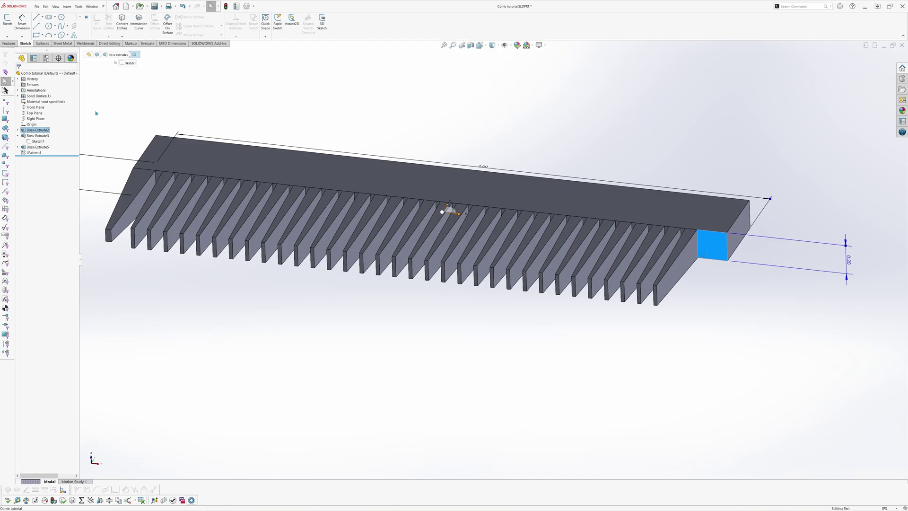
{"action": "left_click", "coordinate": [7, 22]}
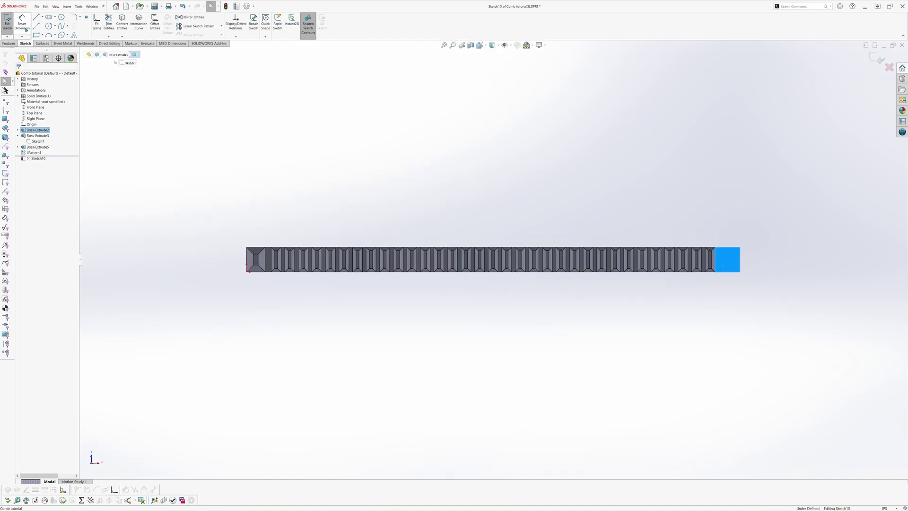
Draw a corner rectangle on the bar's right end face
{"action": "key", "text": "r"}
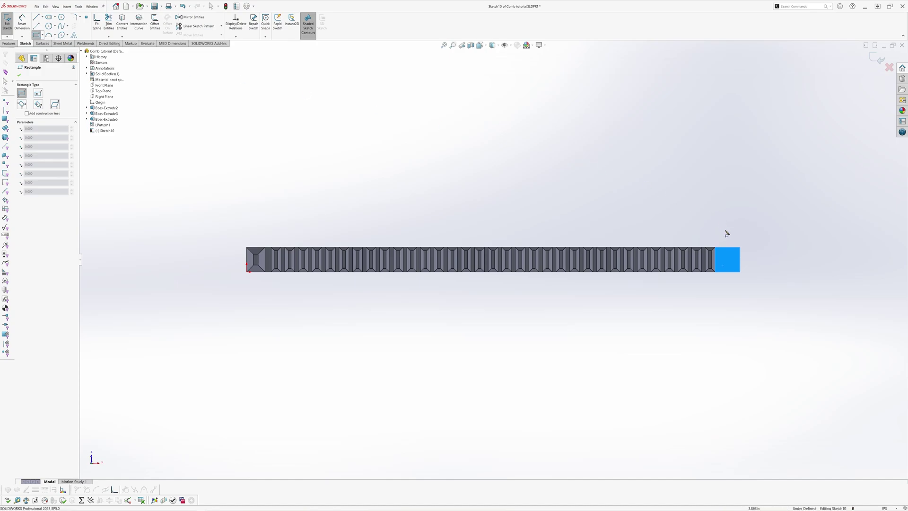
{"action": "left_click", "coordinate": [740, 272]}
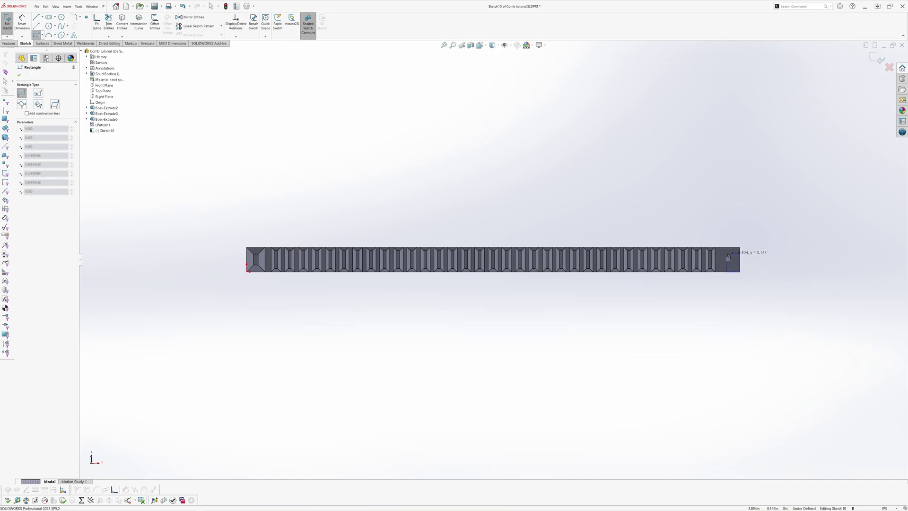
{"action": "left_click", "coordinate": [720, 250]}
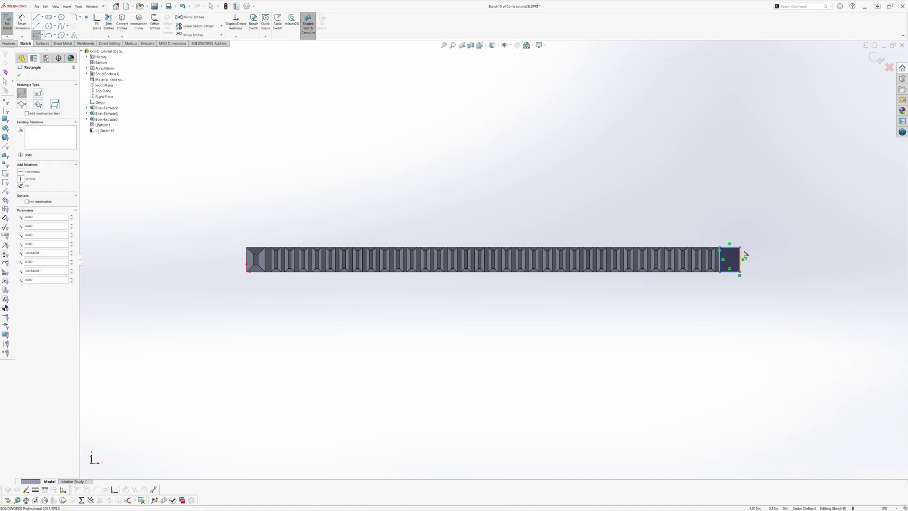
{"action": "key", "text": "Escape"}
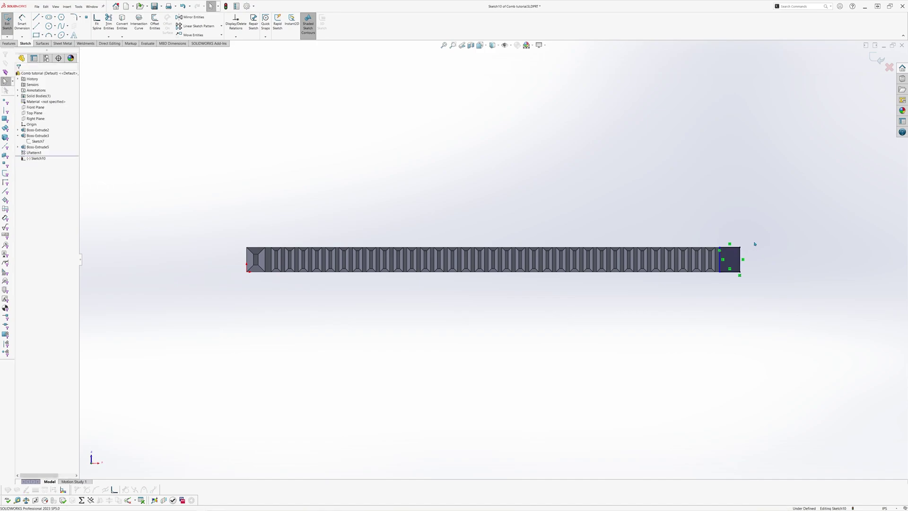
Dimension the rectangle's width to 0.15 and tilt the view to show the teeth
{"action": "left_click", "coordinate": [22, 24]}
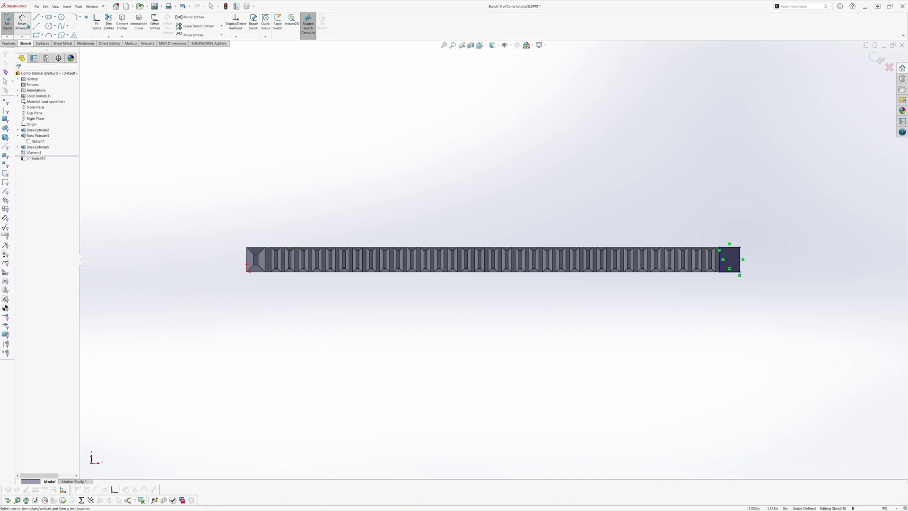
{"action": "left_click", "coordinate": [730, 247]}
{"action": "left_click", "coordinate": [732, 228]}
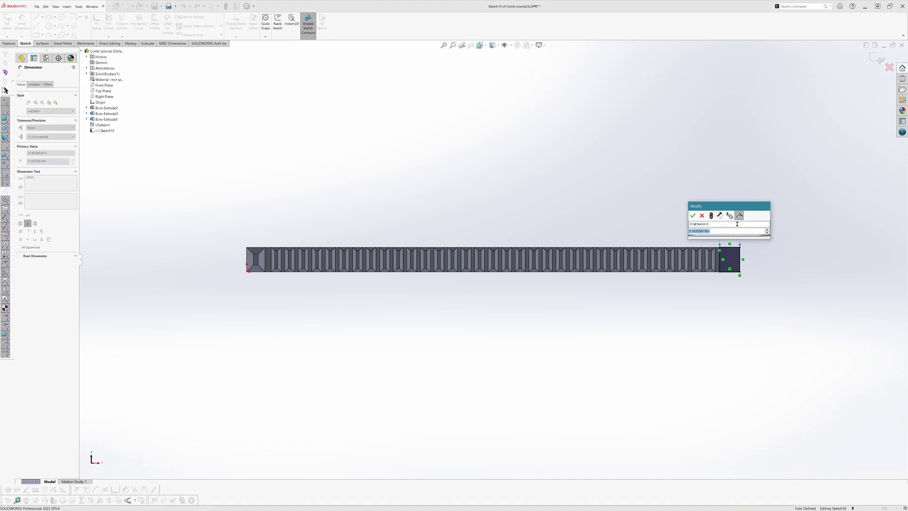
{"action": "type", "text": "0.15"}
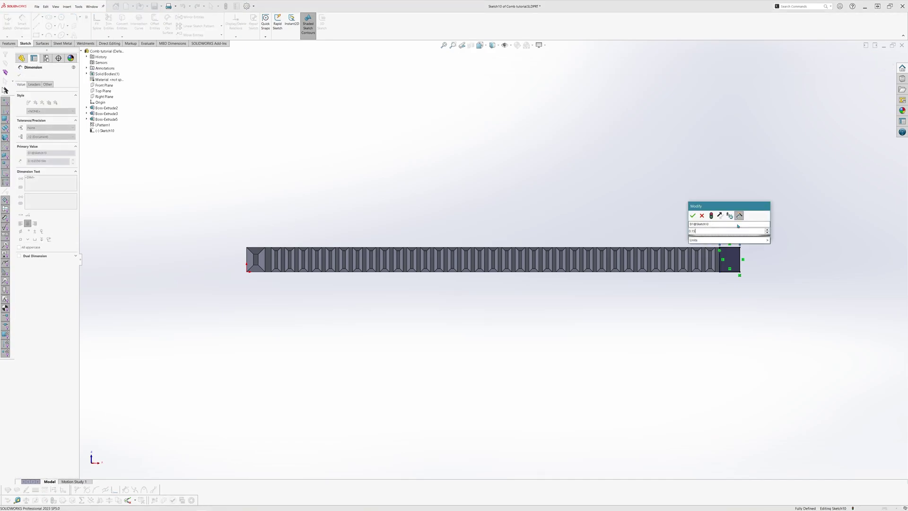
{"action": "key", "text": "Return"}
{"action": "key", "text": "Escape"}
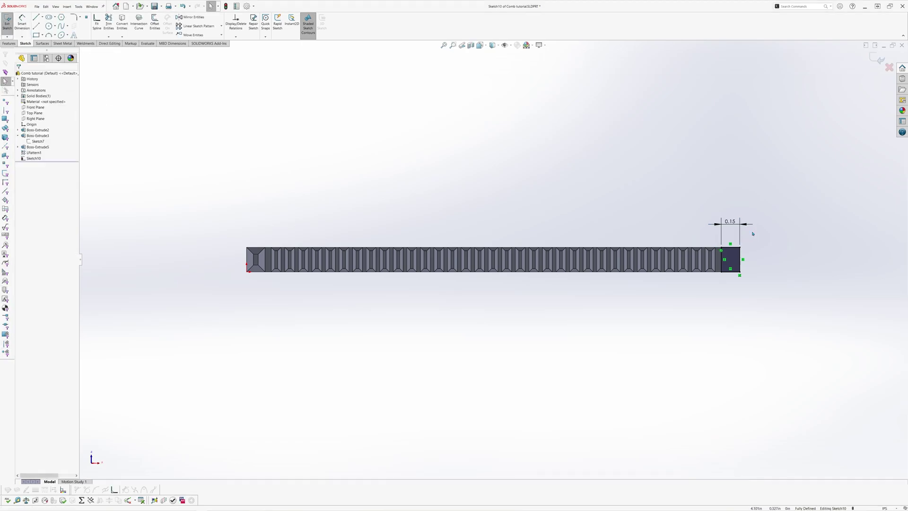
{"action": "middle_click_drag", "start_coordinate": [770, 240], "coordinate": [738, 304]}
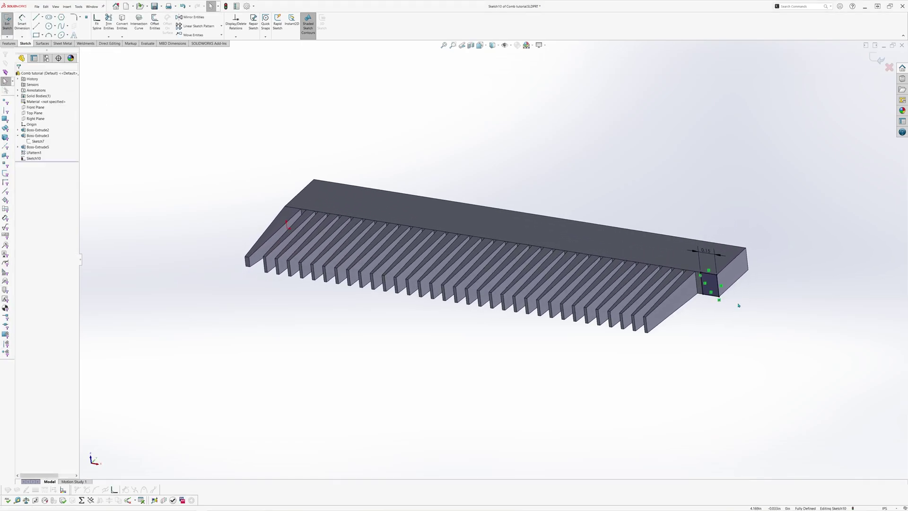
{"action": "left_click", "coordinate": [10, 43]}
Extrude the 0.15 end rectangle 0.800in with a 4° draft as Boss-Extrude6
{"action": "left_click", "coordinate": [9, 21]}
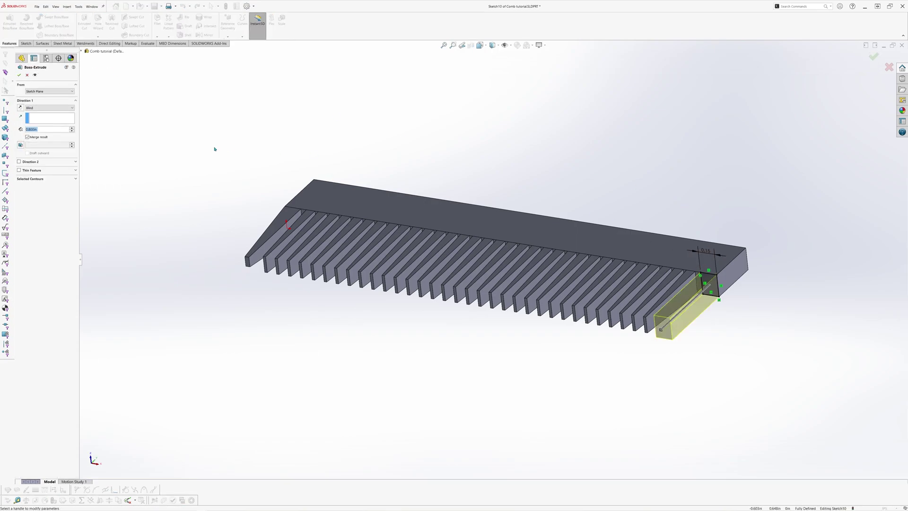
{"action": "left_click", "coordinate": [20, 145]}
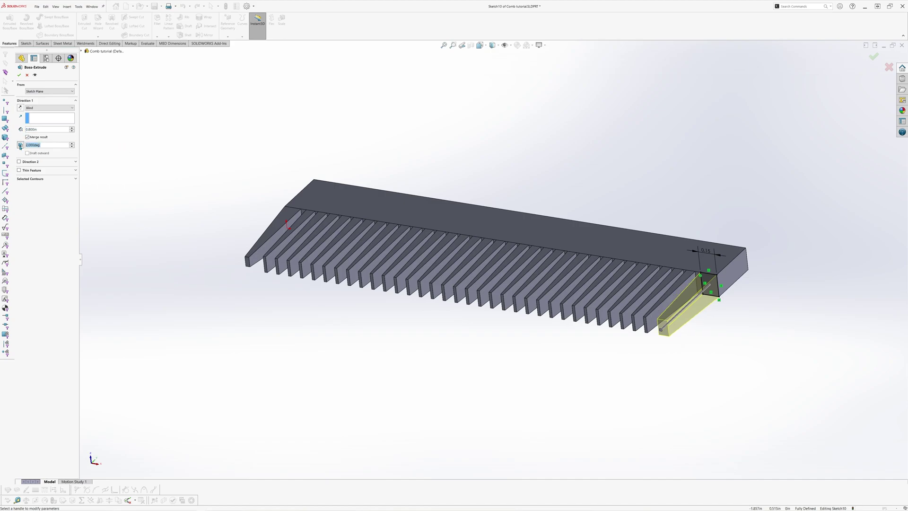
{"action": "type", "text": "4"}
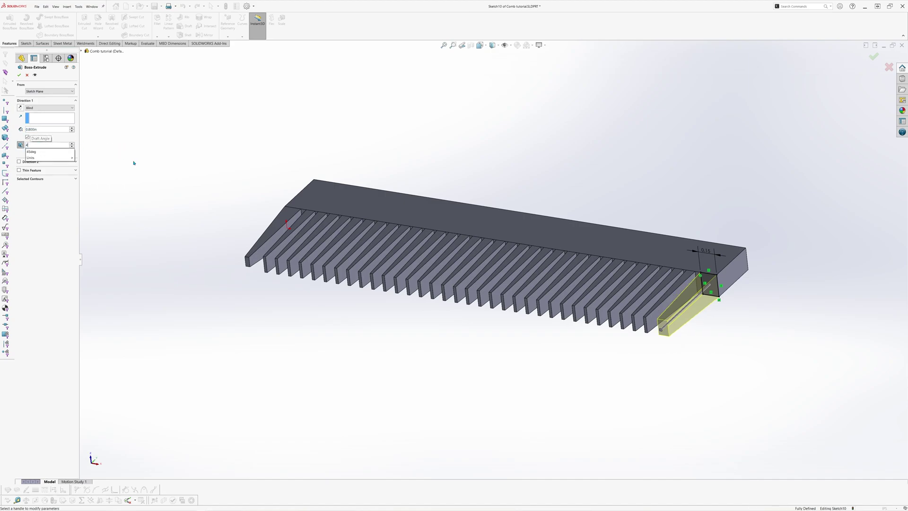
{"action": "key", "text": "Return"}
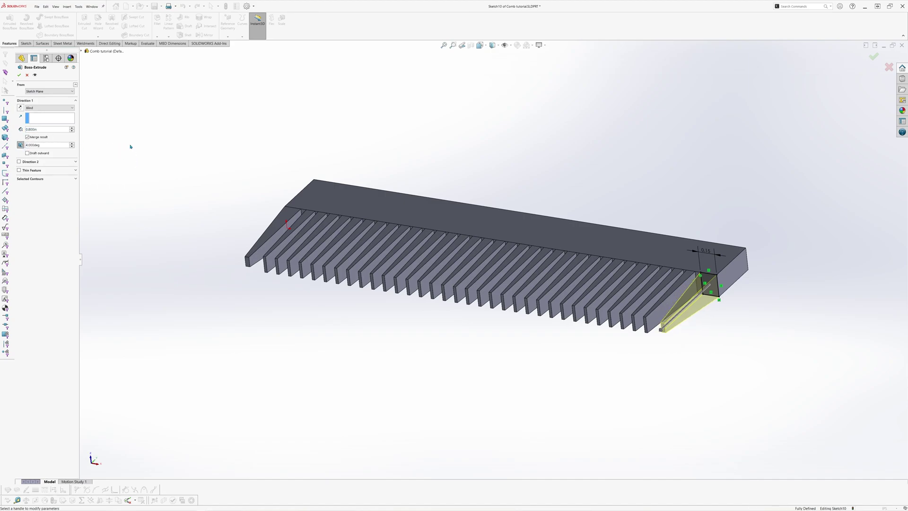
{"action": "left_click", "coordinate": [19, 75]}
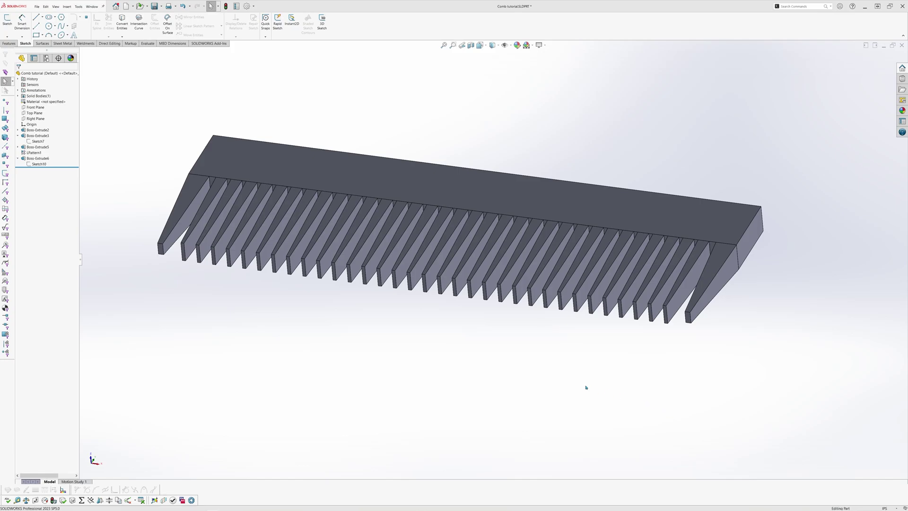
Sketch a rectangle from the top-left corner of the comb's end face
{"action": "middle_click_drag", "start_coordinate": [480, 150], "coordinate": [440, 178]}
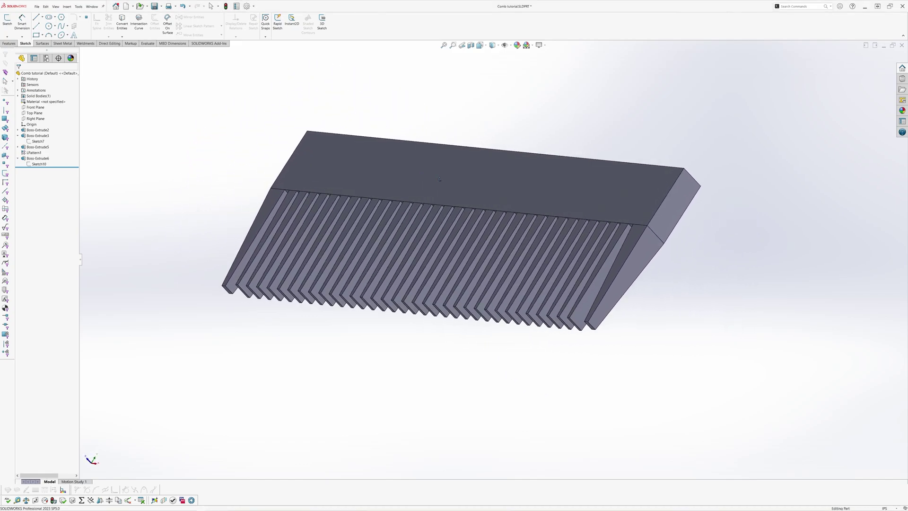
{"action": "left_click", "coordinate": [683, 202]}
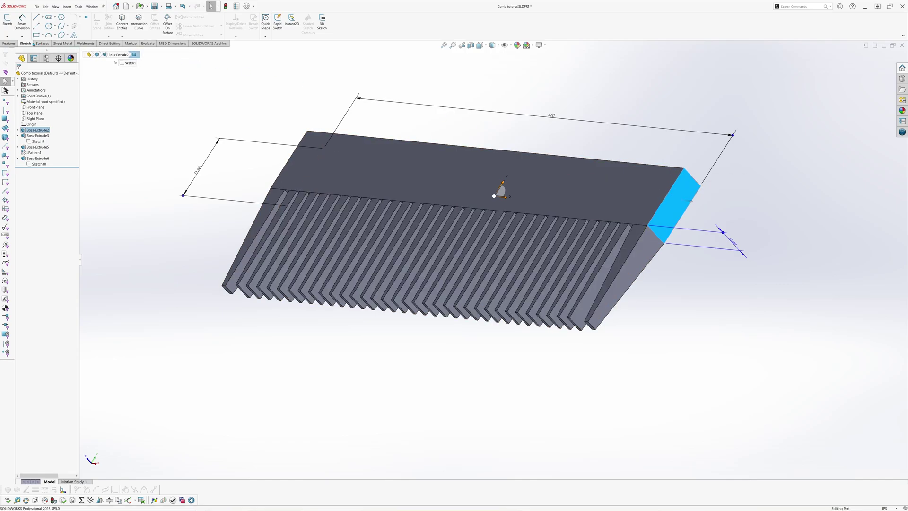
{"action": "left_click", "coordinate": [8, 21]}
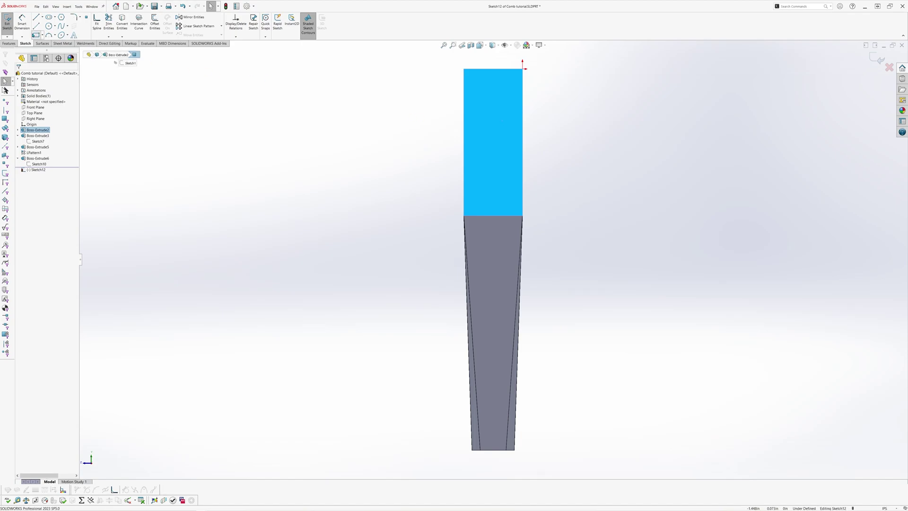
{"action": "left_click", "coordinate": [36, 35]}
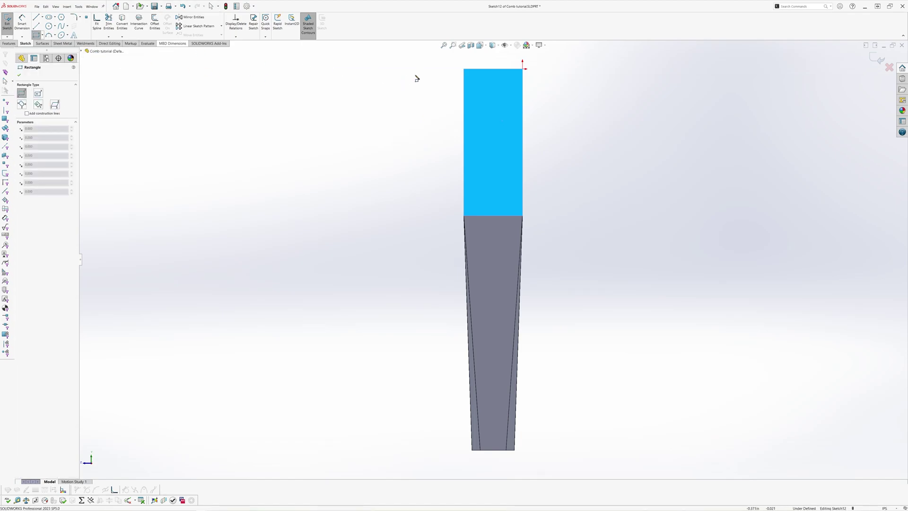
{"action": "left_click", "coordinate": [464, 69]}
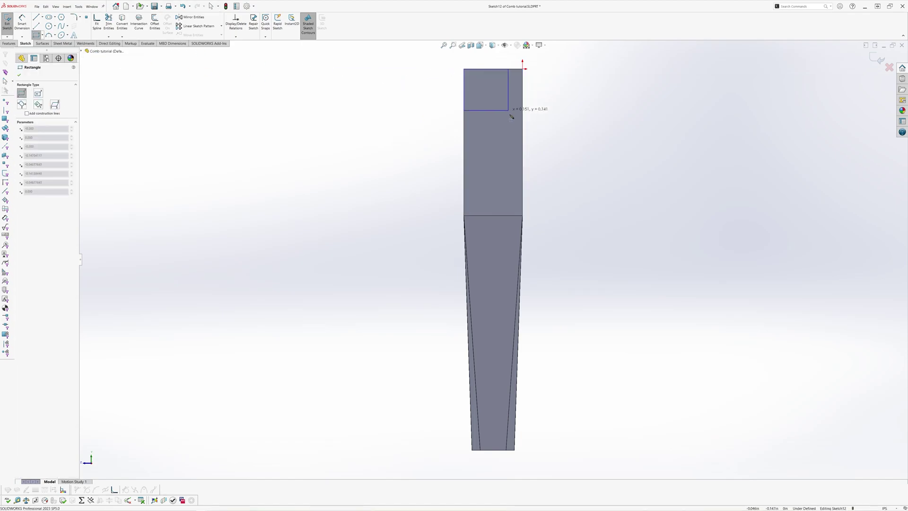
{"action": "left_click", "coordinate": [523, 149]}
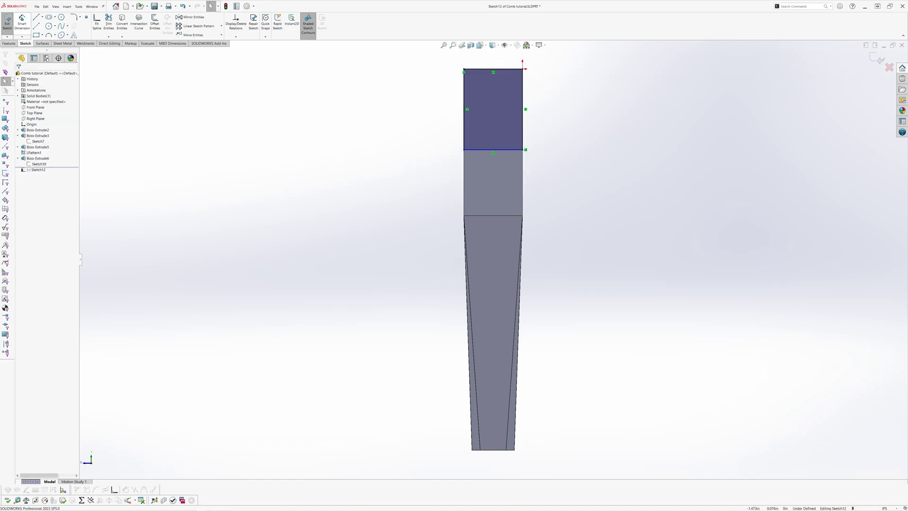
Dimension the rectangle's height to 0.25
{"action": "key", "text": "d"}
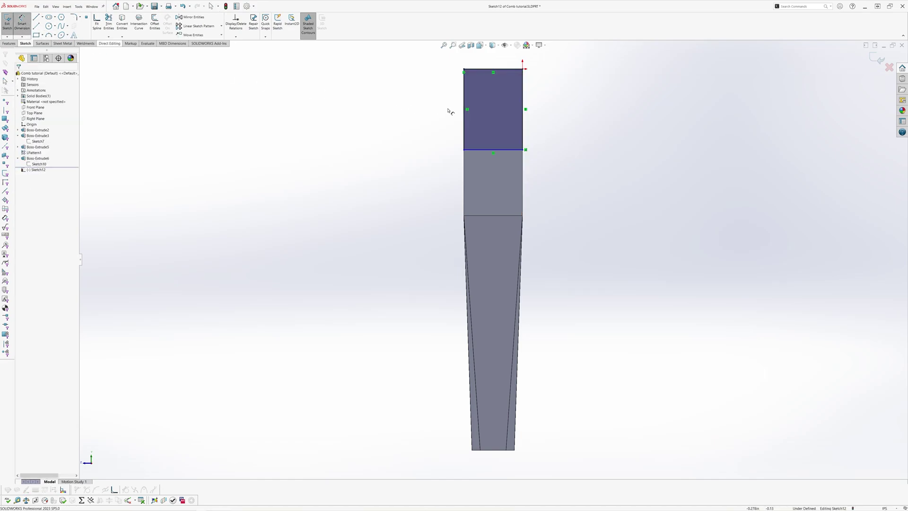
{"action": "left_click", "coordinate": [523, 95]}
{"action": "left_click", "coordinate": [557, 105]}
{"action": "type", "text": "0.25"}
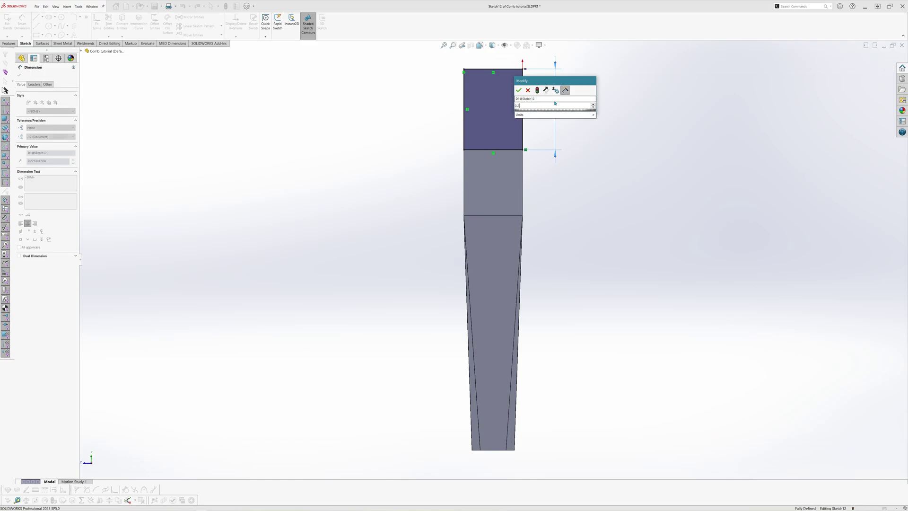
{"action": "key", "text": "Return"}
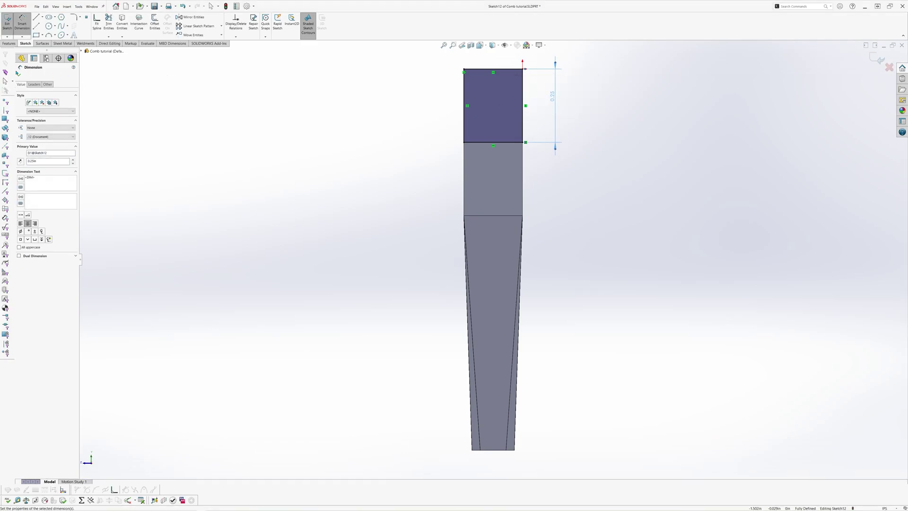
{"action": "left_click", "coordinate": [19, 75]}
{"action": "left_click", "coordinate": [9, 43]}
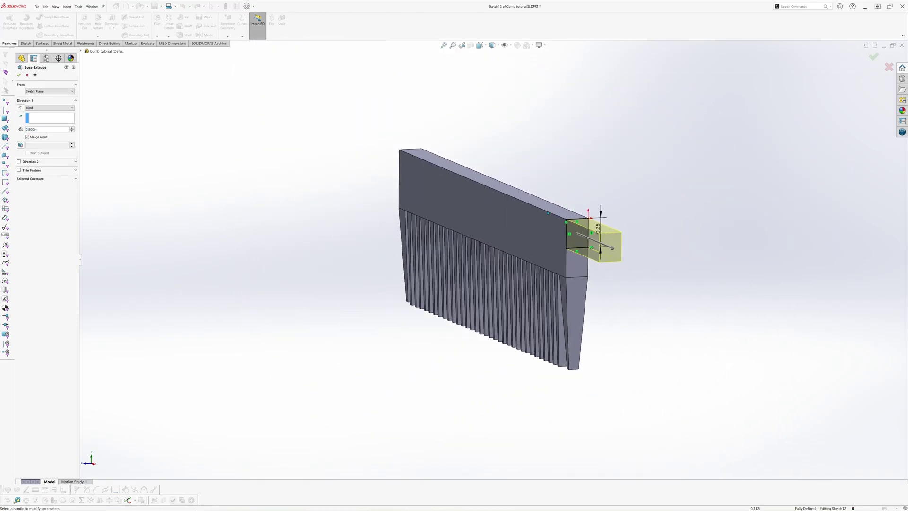
Extrude the handle 6in deep with a 0.5° draft and zoom to fit the comb
{"action": "double_click", "coordinate": [40, 130]}
{"action": "type", "text": "6"}
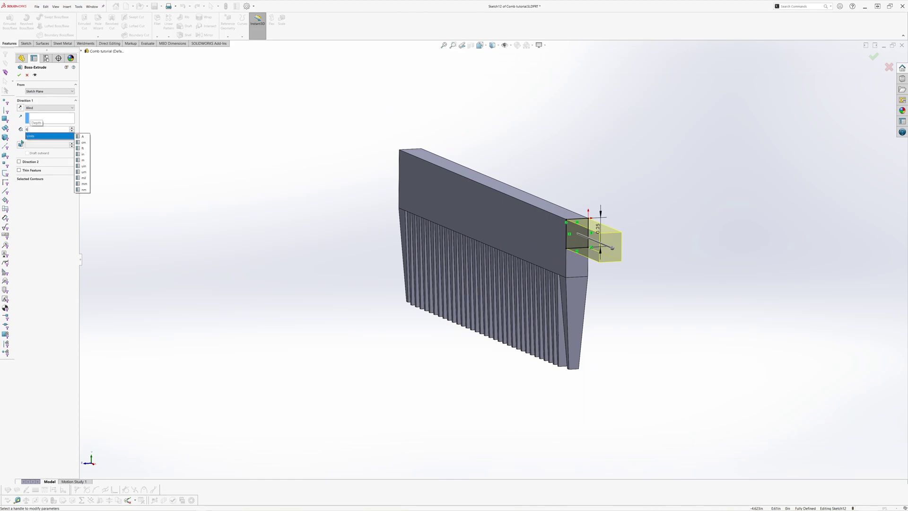
{"action": "key", "text": "Return"}
{"action": "left_click", "coordinate": [21, 145]}
{"action": "type", "text": "0.5"}
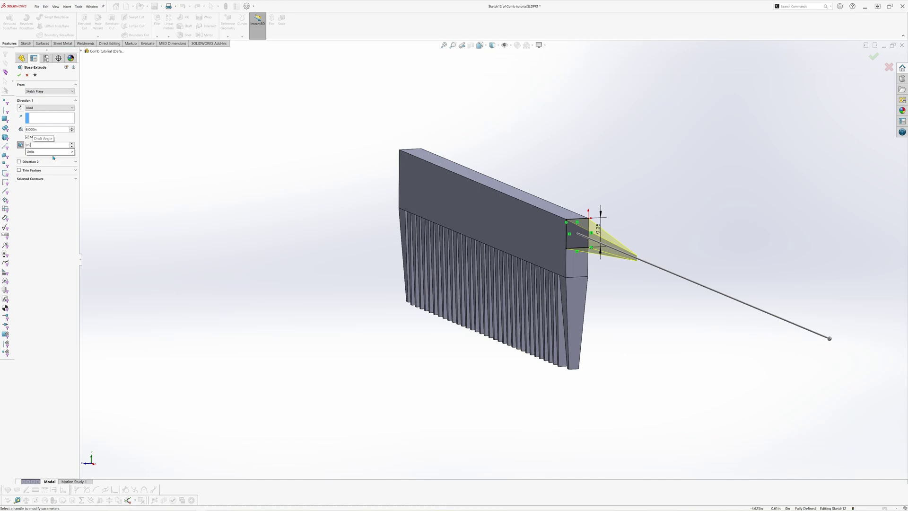
{"action": "key", "text": "Return"}
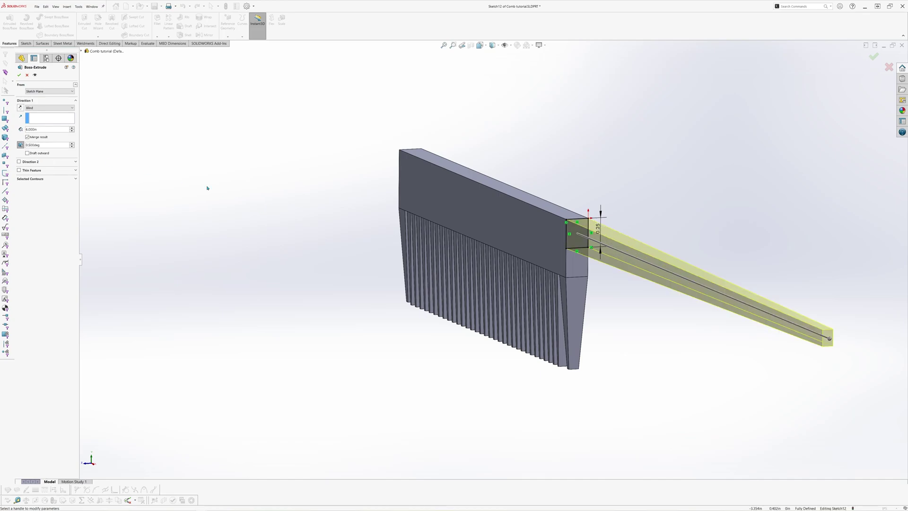
{"action": "left_click", "coordinate": [19, 75]}
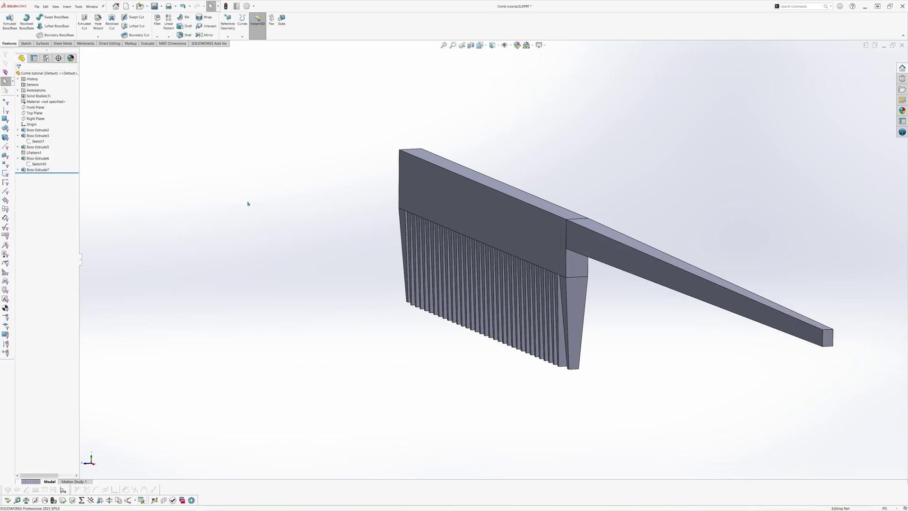
{"action": "key", "text": "f"}
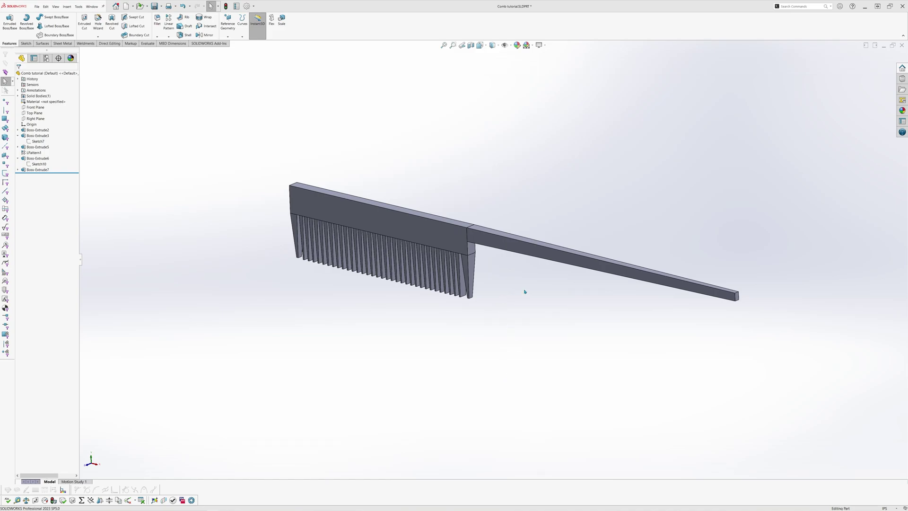
{"action": "scroll", "coordinate": [526, 279], "scroll_direction": "down", "scroll_amount": 2}
{"action": "middle_click_drag", "start_coordinate": [513, 267], "coordinate": [533, 262]}
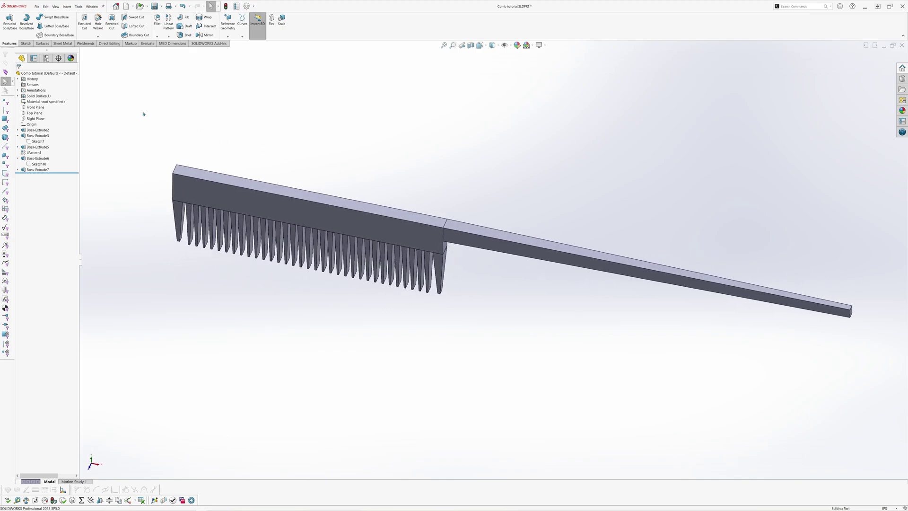
{"action": "left_click", "coordinate": [228, 180]}
{"action": "left_click", "coordinate": [215, 143]}
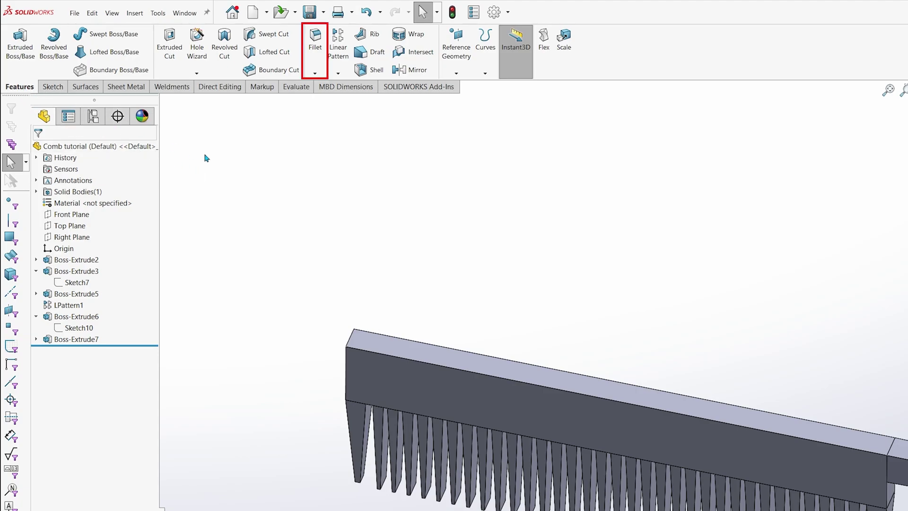
Fillet the vertical edge where the toothed bar meets the handle with a 0.8 in radius
{"action": "left_click", "coordinate": [316, 47]}
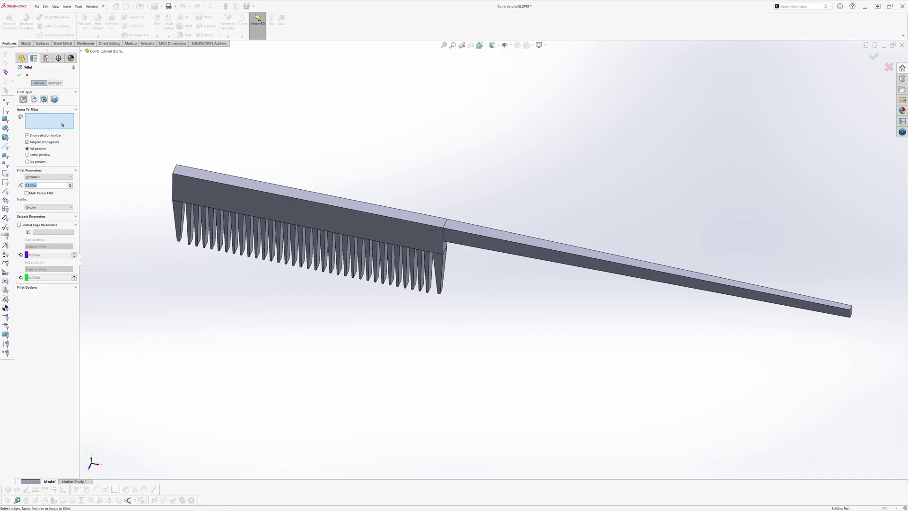
{"action": "middle_click_drag", "start_coordinate": [415, 318], "coordinate": [427, 88]}
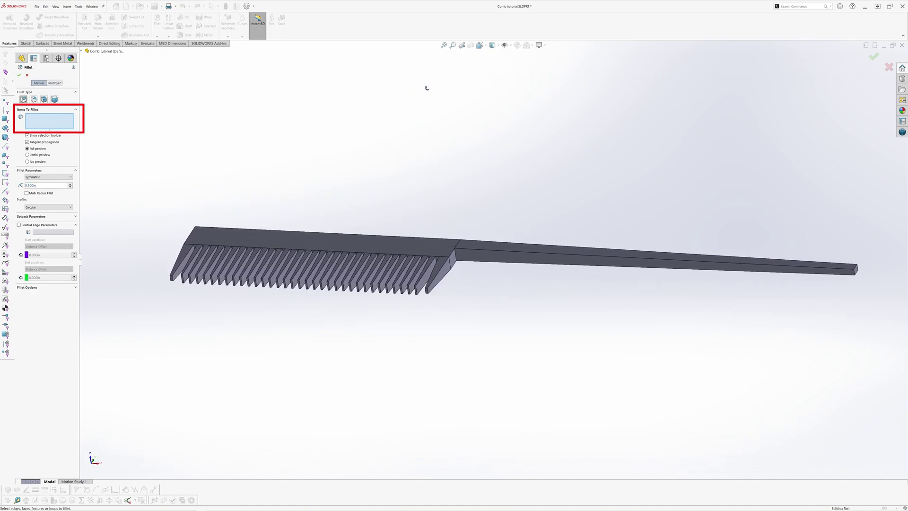
{"action": "scroll", "coordinate": [463, 269], "scroll_direction": "down", "scroll_amount": 3}
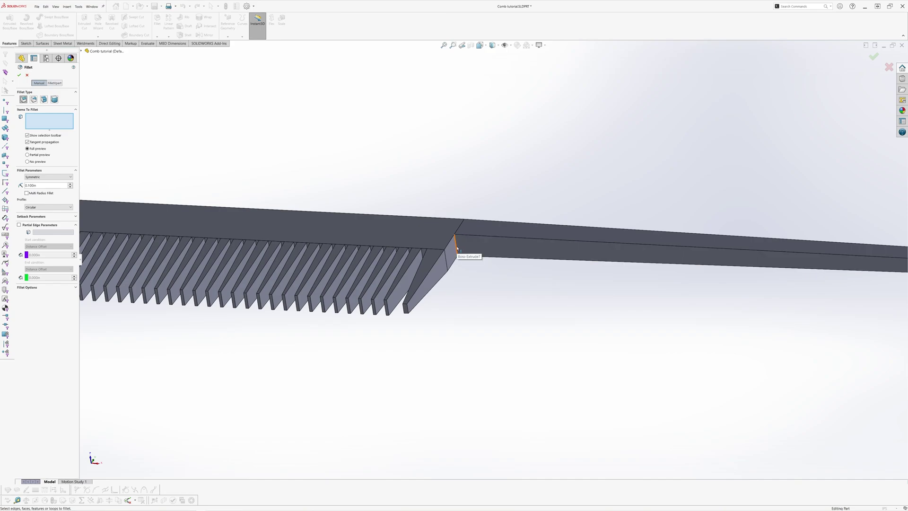
{"action": "left_click", "coordinate": [456, 249]}
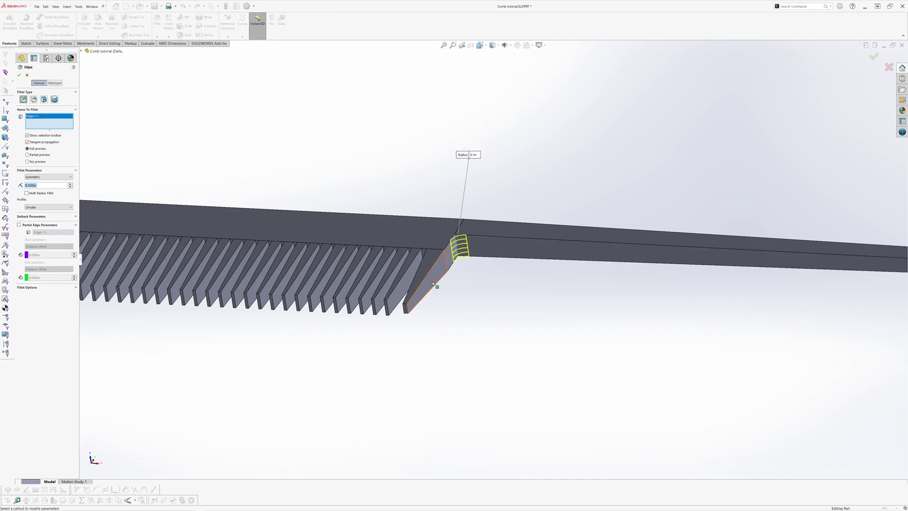
{"action": "type", "text": "0.8"}
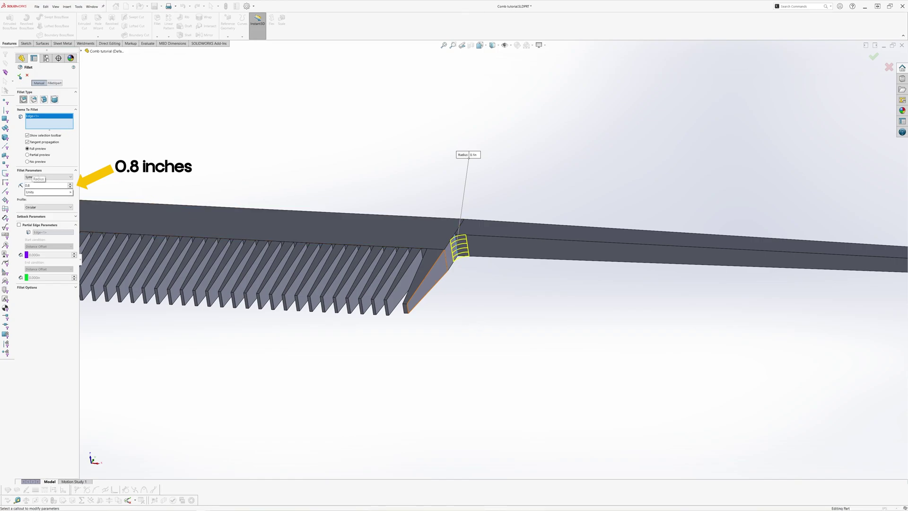
{"action": "key", "text": "Return"}
{"action": "key", "text": "f"}
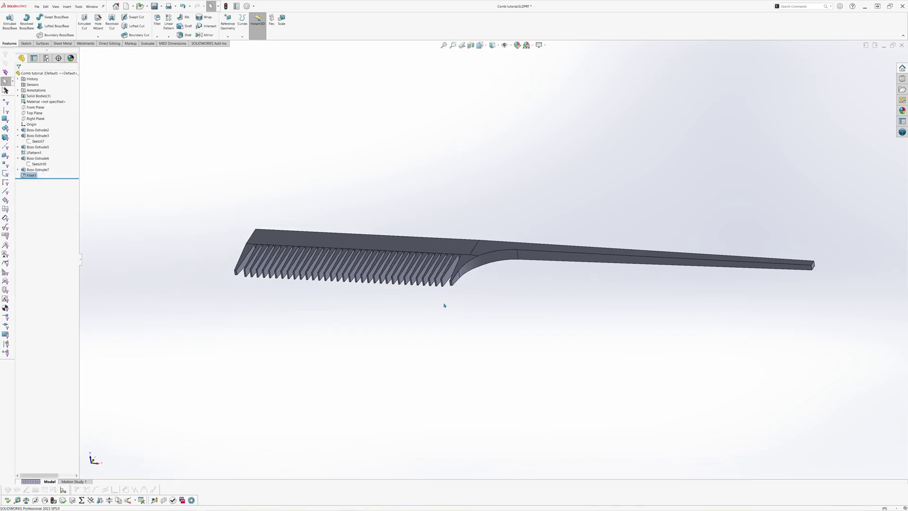
{"action": "middle_click_drag", "start_coordinate": [444, 305], "coordinate": [530, 450]}
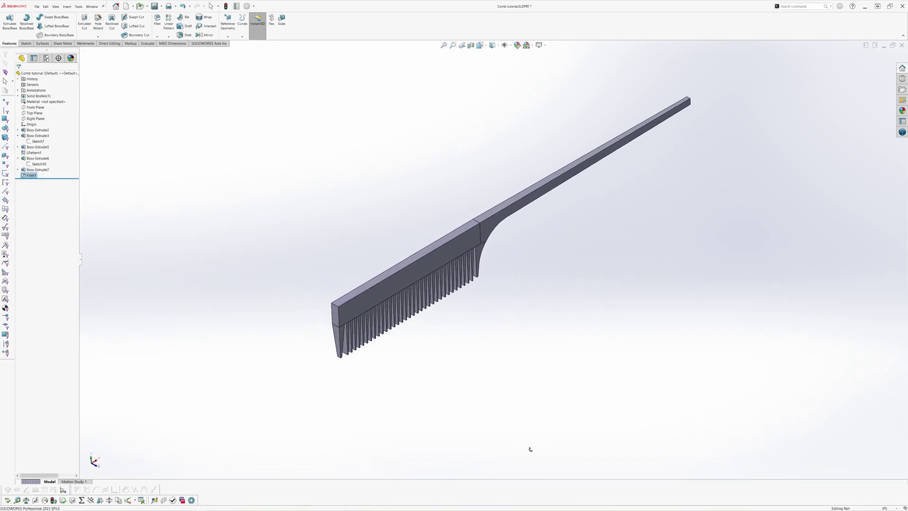
Round the vertical edge at the spine's outer end with a 0.2 in fillet (Fillet2)
{"action": "scroll", "coordinate": [369, 301], "scroll_direction": "down", "scroll_amount": 5}
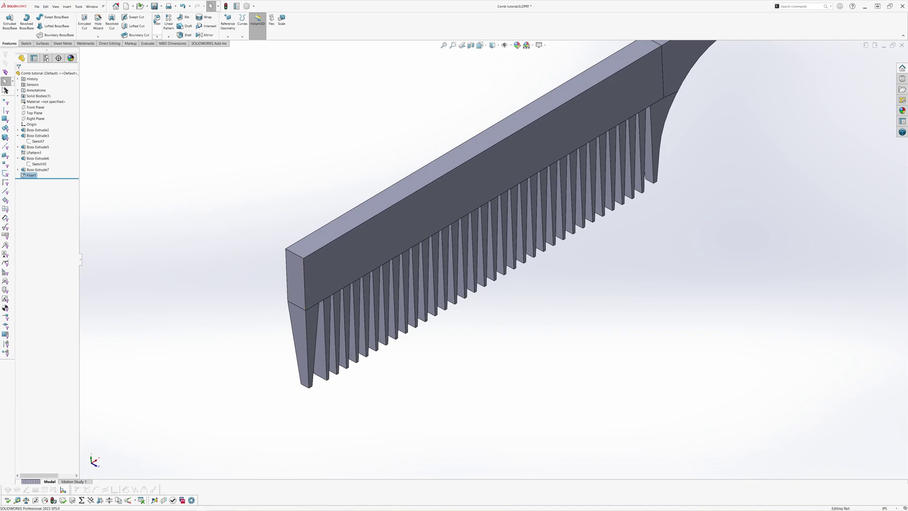
{"action": "left_click", "coordinate": [156, 21]}
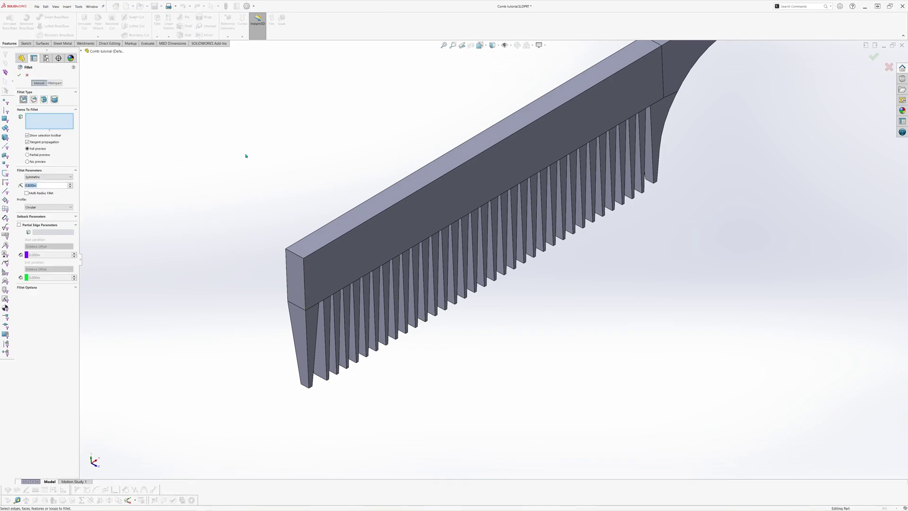
{"action": "left_click", "coordinate": [293, 254]}
{"action": "type", "text": "0.2"}
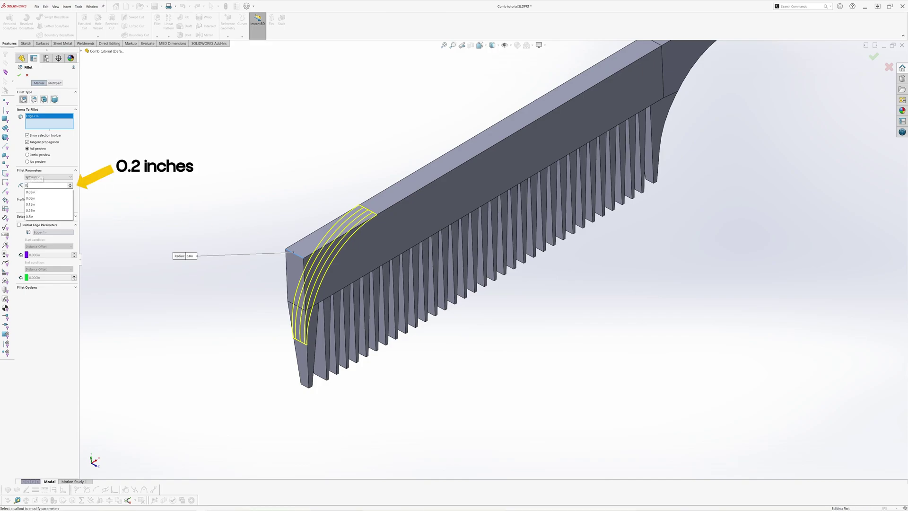
{"action": "key", "text": "Return"}
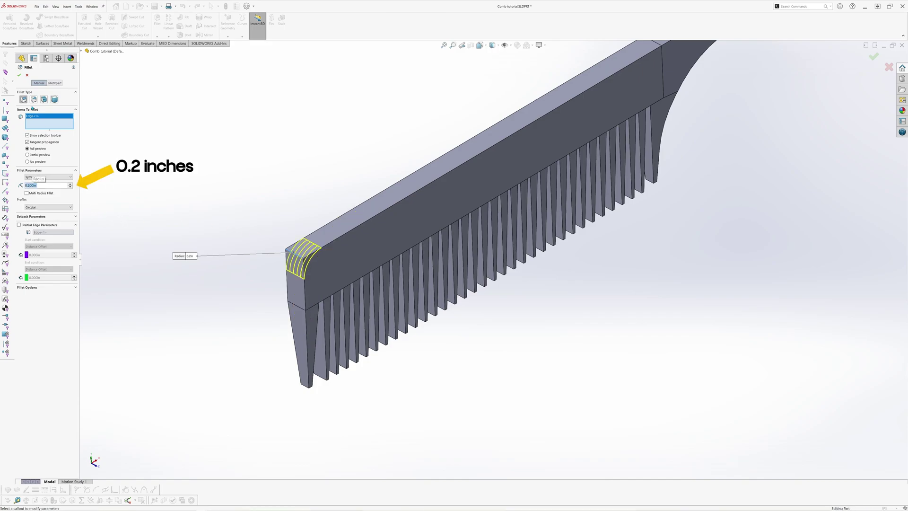
{"action": "left_click", "coordinate": [19, 75]}
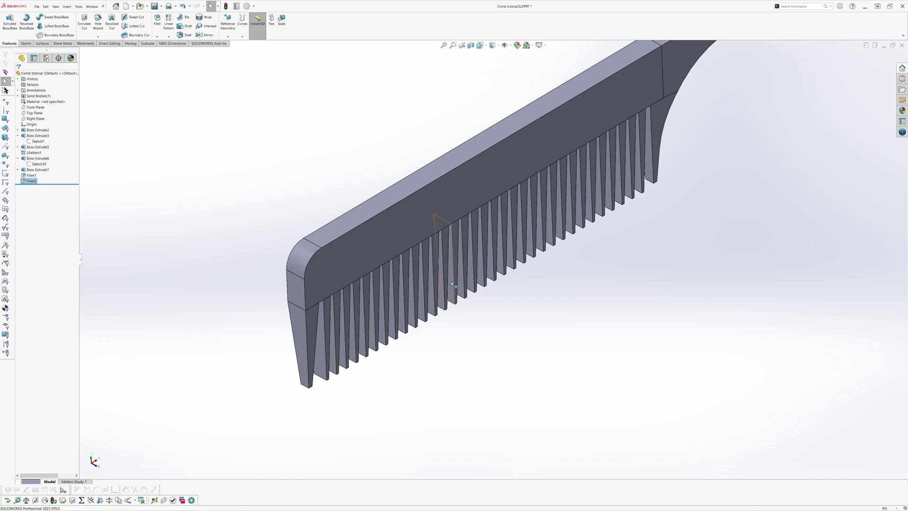
{"action": "scroll", "coordinate": [472, 280], "scroll_direction": "down", "scroll_amount": 3}
Start a 0.1 in fillet and select two long top edges of the spine
{"action": "middle_click_drag", "start_coordinate": [544, 251], "coordinate": [514, 268]}
{"action": "scroll", "coordinate": [509, 142], "scroll_direction": "down", "scroll_amount": 4}
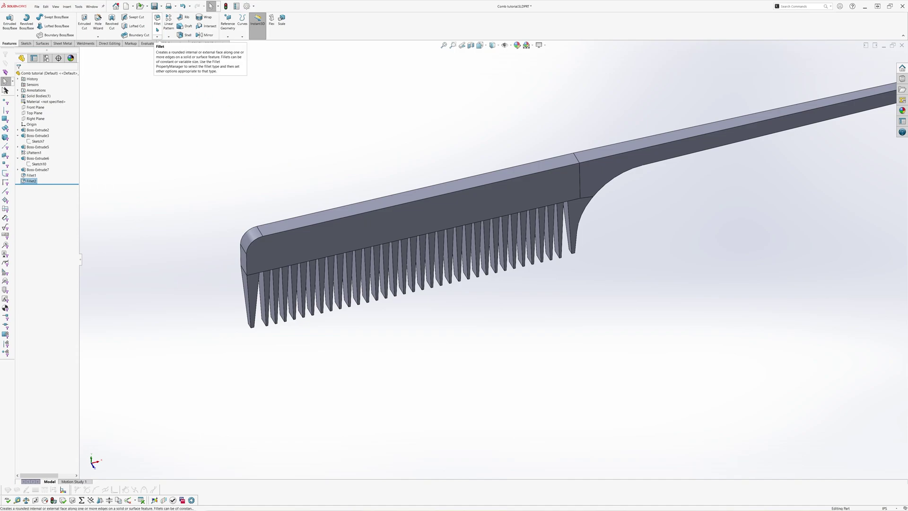
{"action": "left_click", "coordinate": [157, 21]}
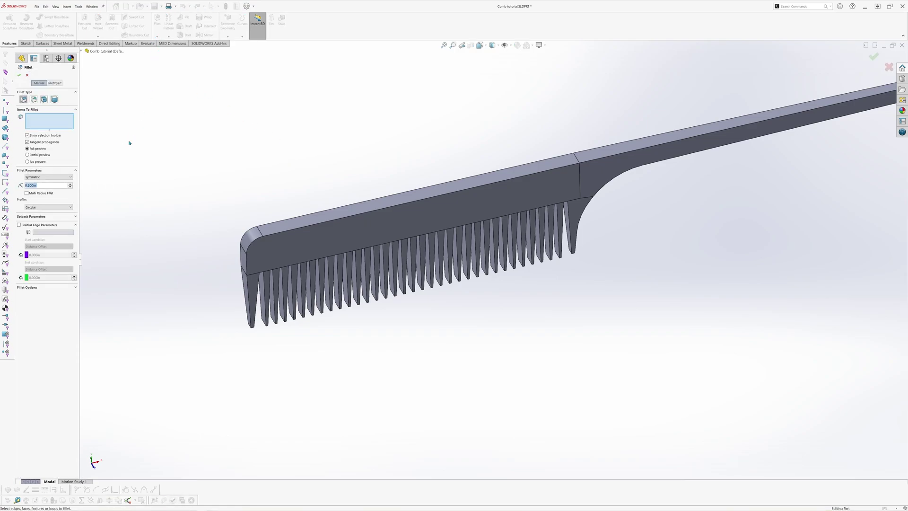
{"action": "type", "text": "0.1"}
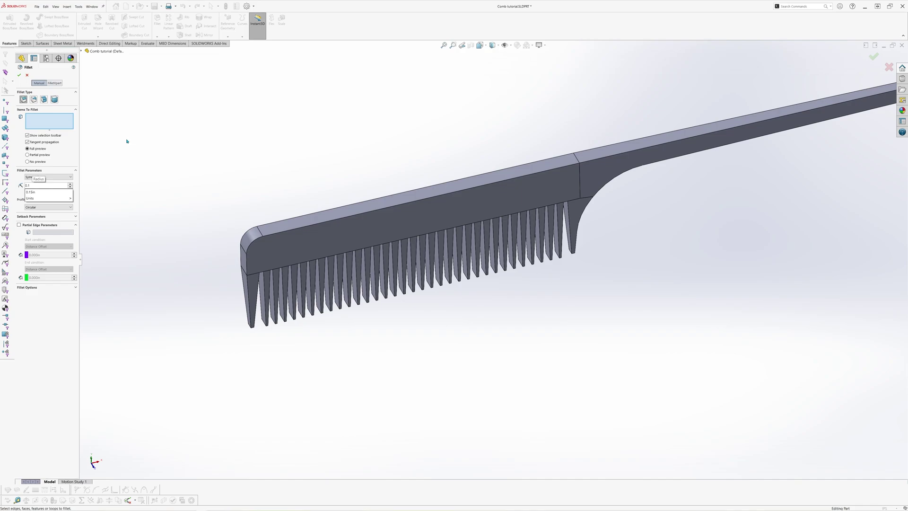
{"action": "key", "text": "Return"}
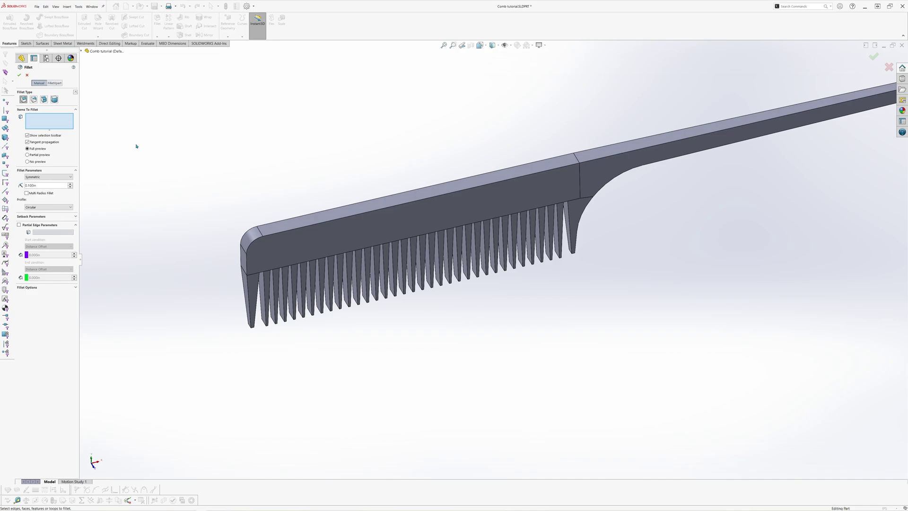
{"action": "left_click", "coordinate": [318, 224]}
{"action": "middle_click_drag", "start_coordinate": [318, 224], "coordinate": [398, 90]}
{"action": "left_click", "coordinate": [310, 215]}
Add the curved handle-junction edges on both sides and another edge, drop a wrong edge, and apply Fillet3
{"action": "scroll", "coordinate": [468, 202], "scroll_direction": "down", "scroll_amount": 5}
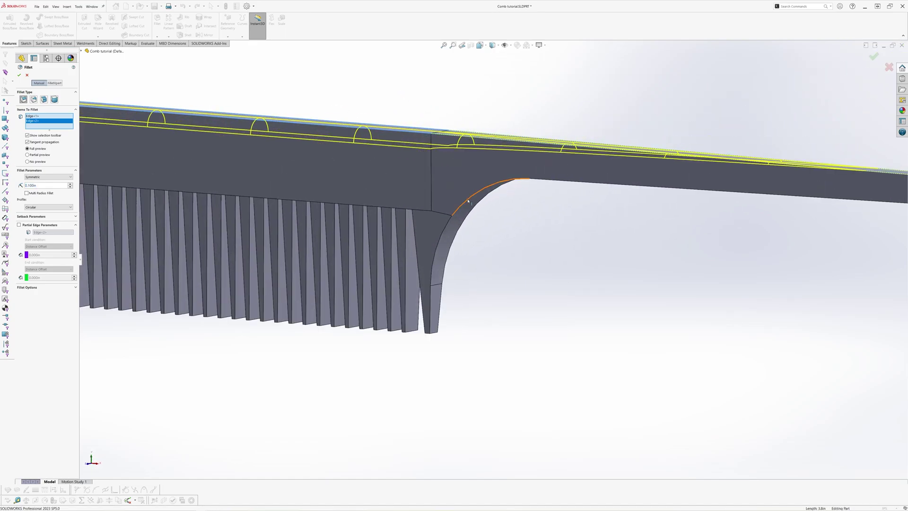
{"action": "left_click", "coordinate": [468, 202]}
{"action": "middle_click_drag", "start_coordinate": [468, 202], "coordinate": [420, 181]}
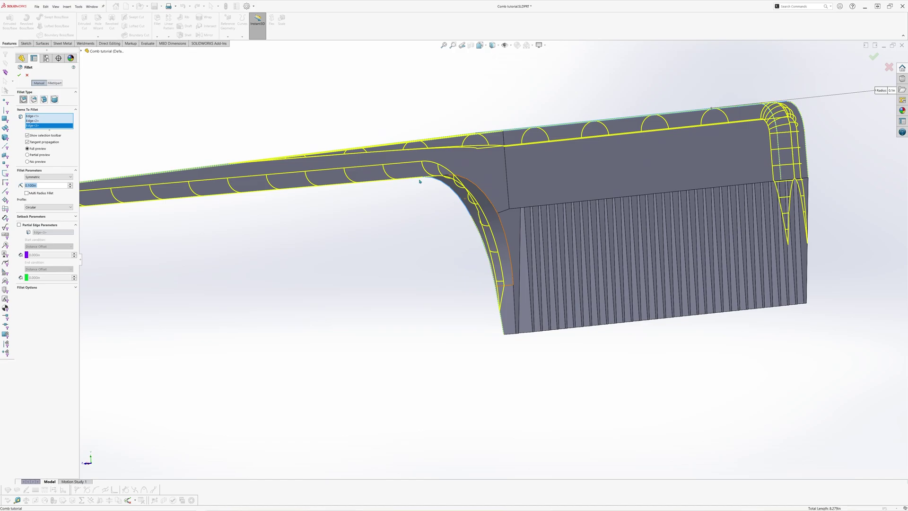
{"action": "left_click", "coordinate": [472, 183]}
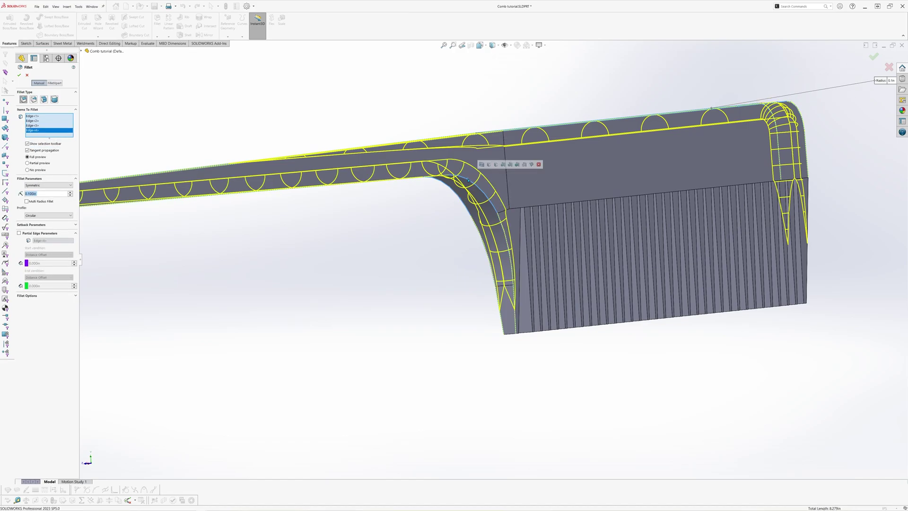
{"action": "scroll", "coordinate": [473, 185], "scroll_direction": "up", "scroll_amount": 5}
{"action": "middle_click_drag", "start_coordinate": [473, 185], "coordinate": [614, 296]}
{"action": "scroll", "coordinate": [407, 227], "scroll_direction": "down", "scroll_amount": 3}
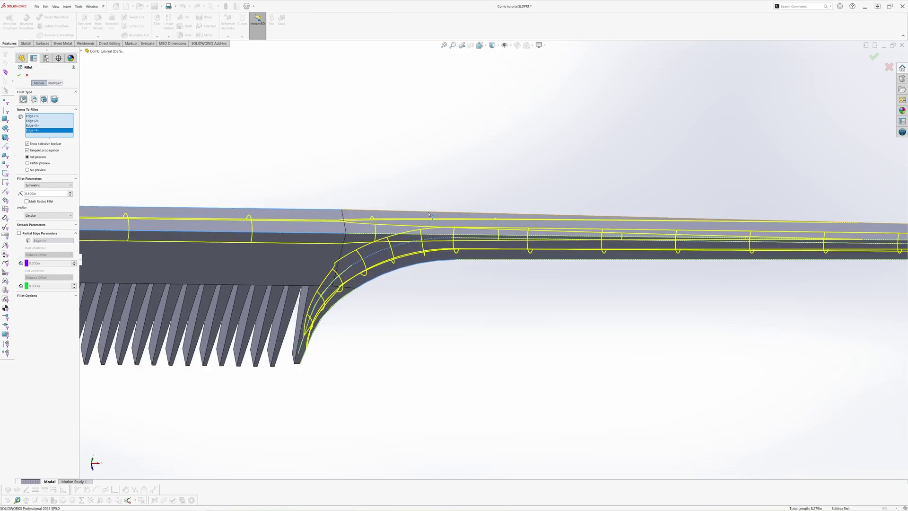
{"action": "left_click", "coordinate": [395, 235]}
{"action": "middle_click_drag", "start_coordinate": [395, 236], "coordinate": [431, 351]}
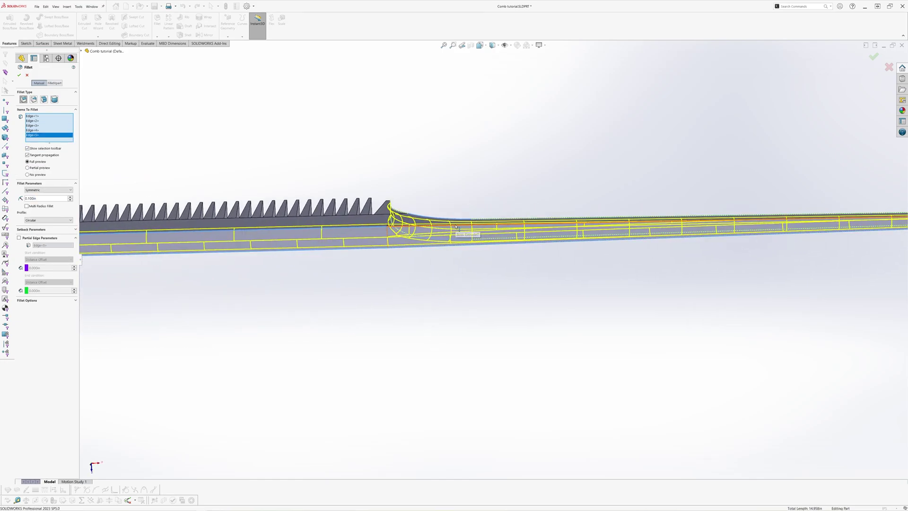
{"action": "left_click", "coordinate": [428, 237]}
{"action": "left_click", "coordinate": [444, 227]}
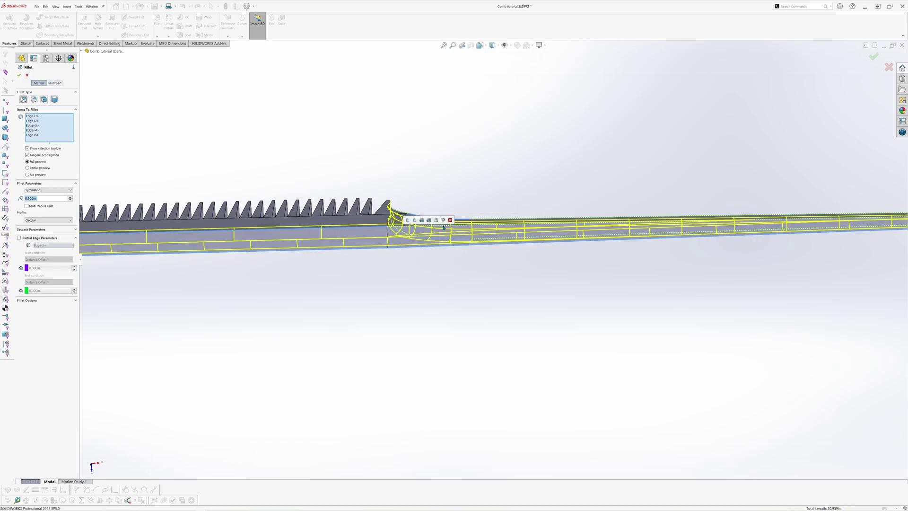
{"action": "middle_click_drag", "start_coordinate": [428, 255], "coordinate": [318, 90]}
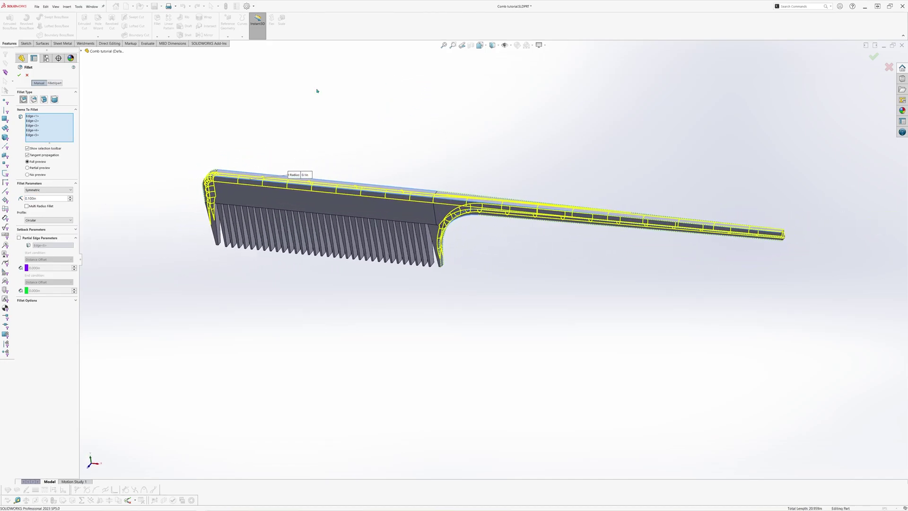
{"action": "left_click", "coordinate": [20, 75]}
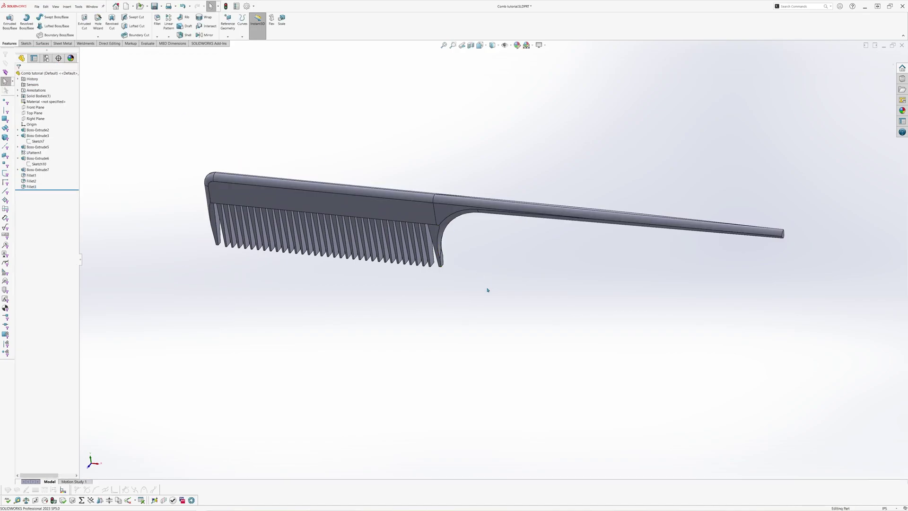
Switch to the isometric view and orbit the finished comb to a near side-on angle
{"action": "key", "text": "ctrl+7"}
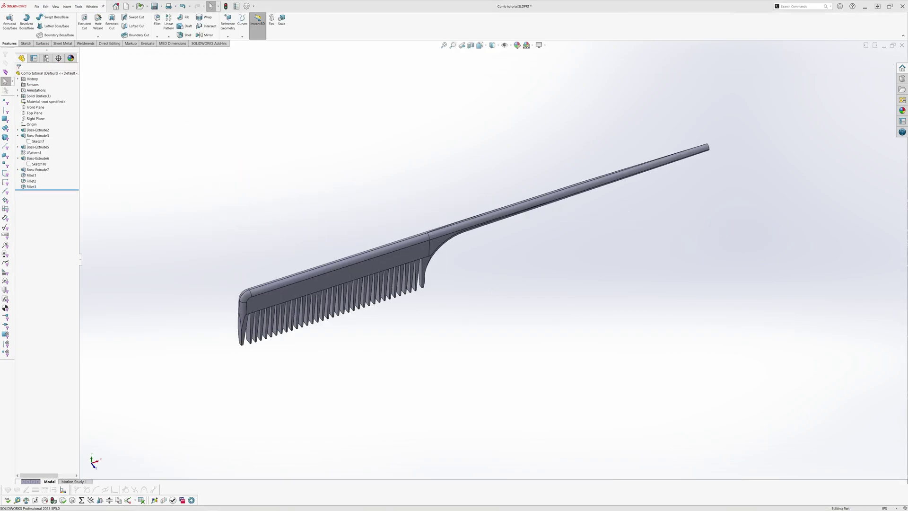
{"action": "middle_click_drag", "start_coordinate": [515, 287], "coordinate": [322, 288]}
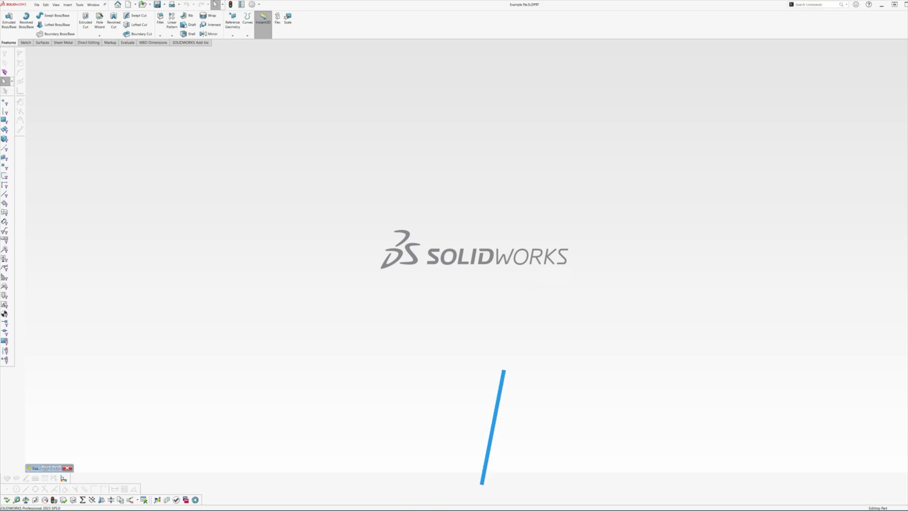